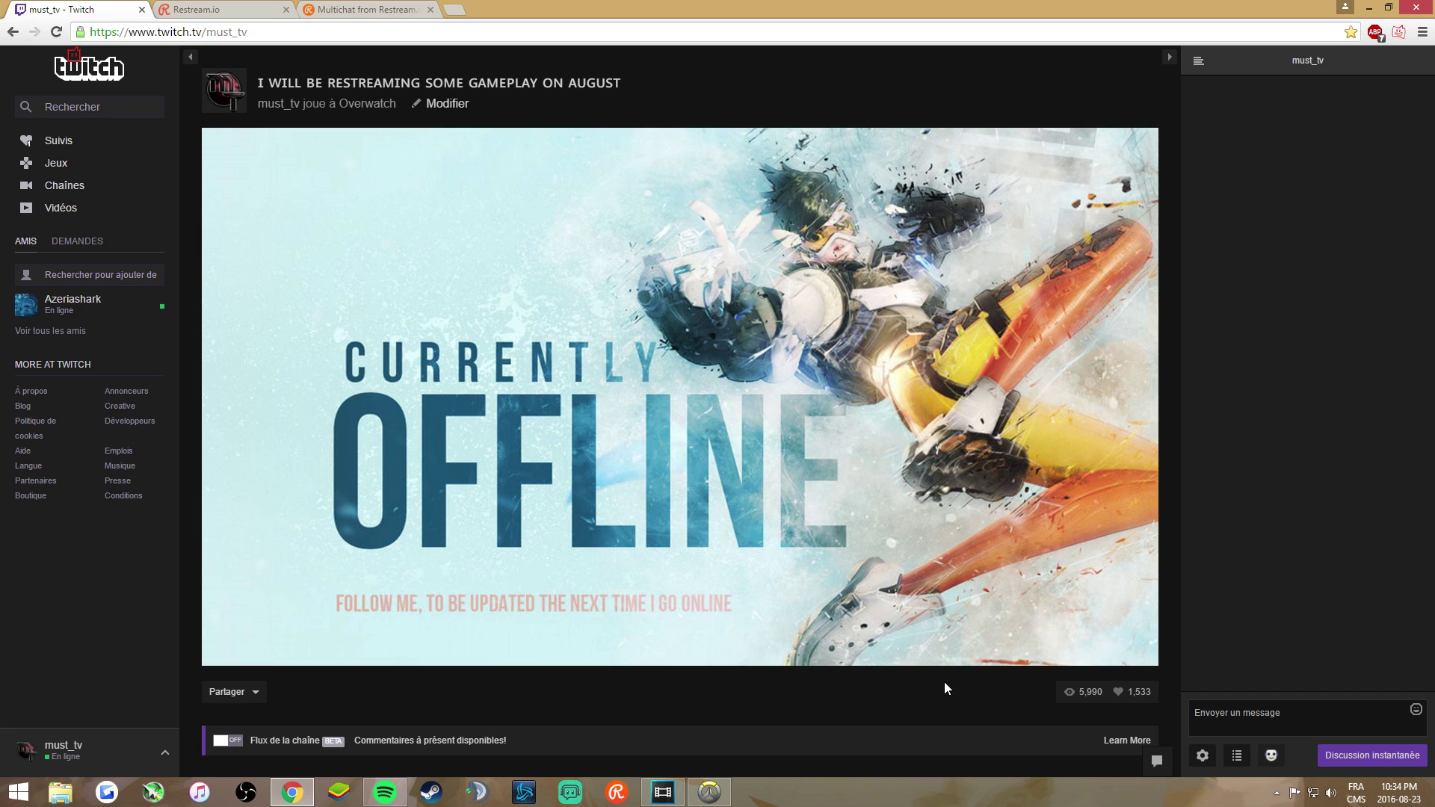
Go from the Restream.io dashboard to the Restream Chat page with its Download App option.
{"action": "left_click", "coordinate": [228, 8]}
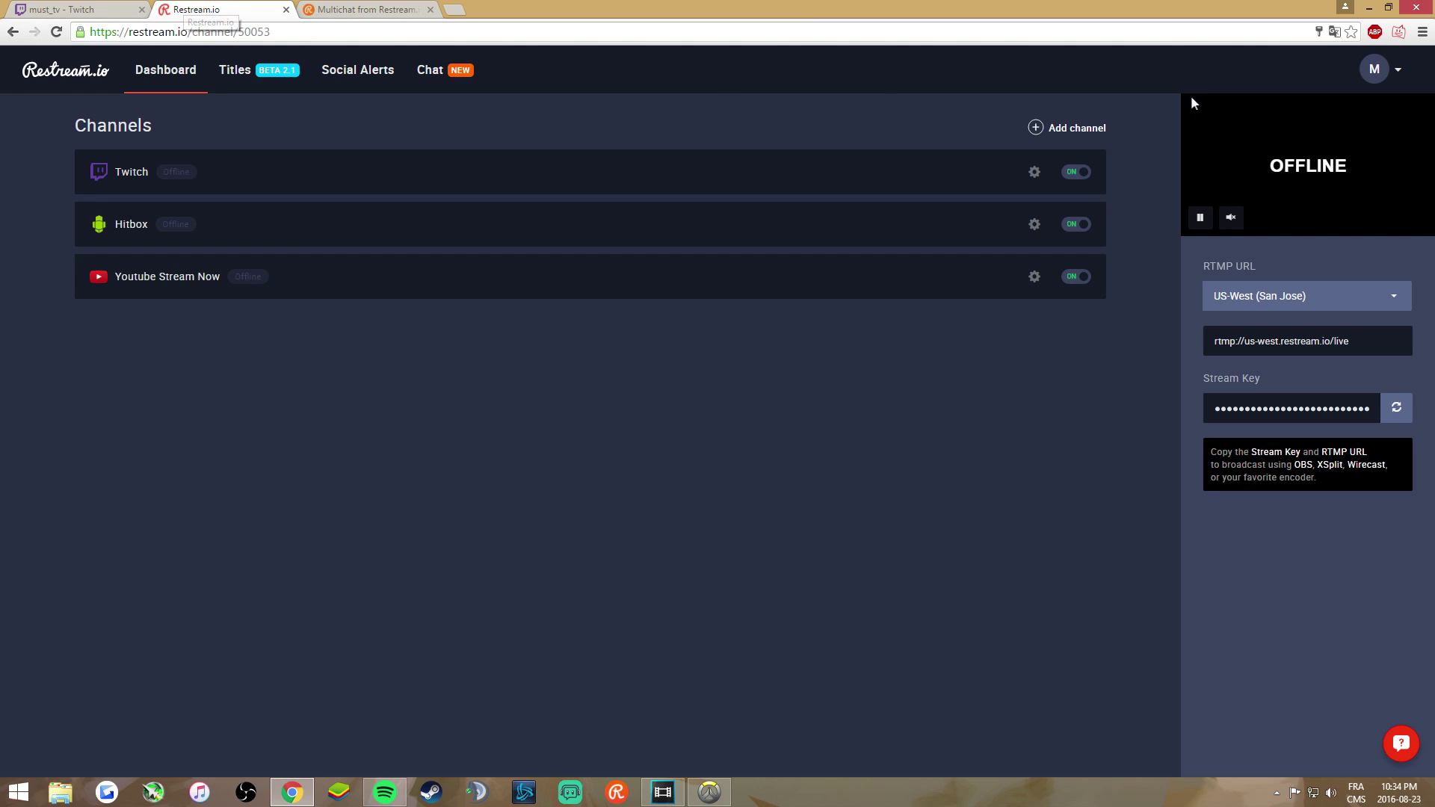
{"action": "left_click", "coordinate": [1394, 72]}
{"action": "left_click", "coordinate": [1221, 67]}
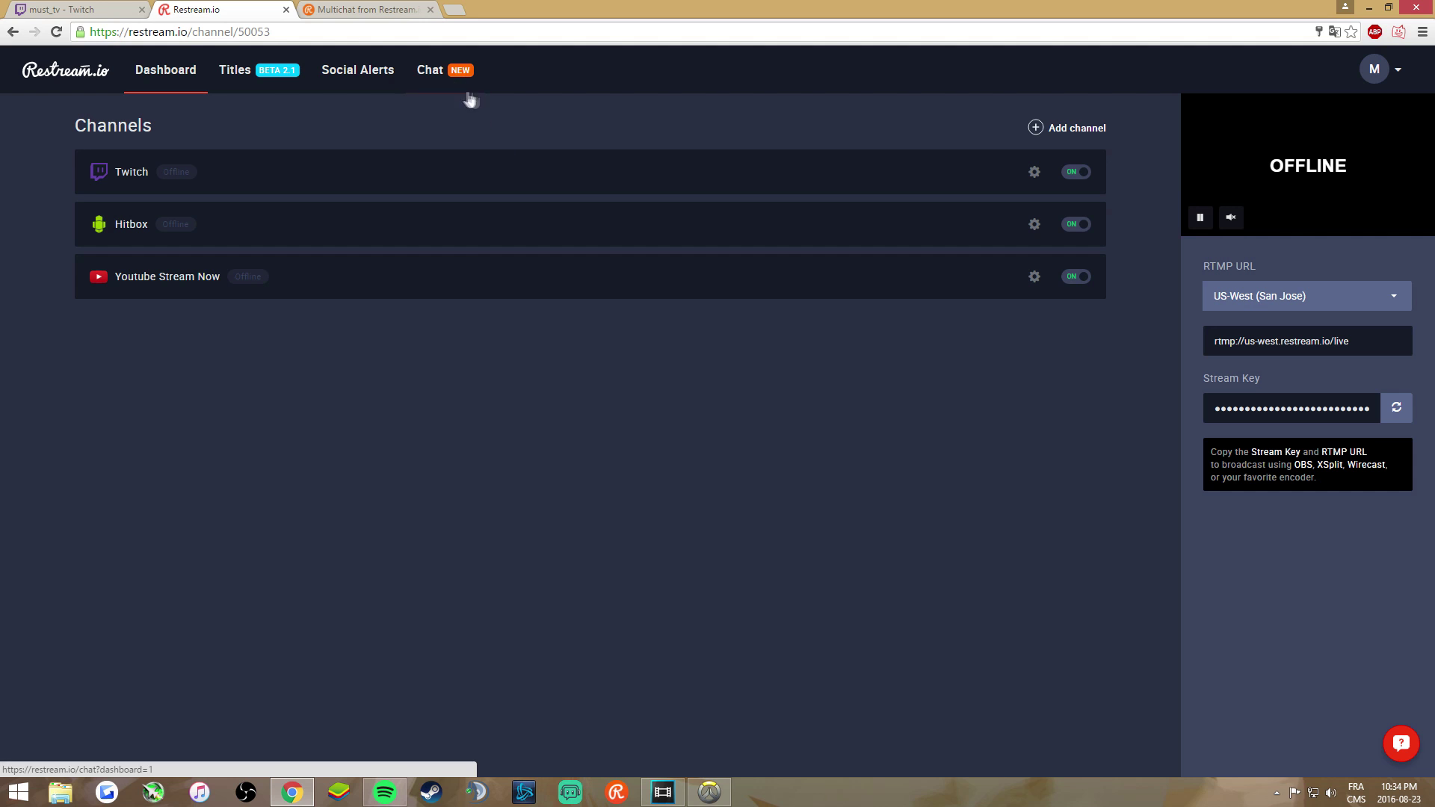
{"action": "key", "text": "ctrl+Tab"}
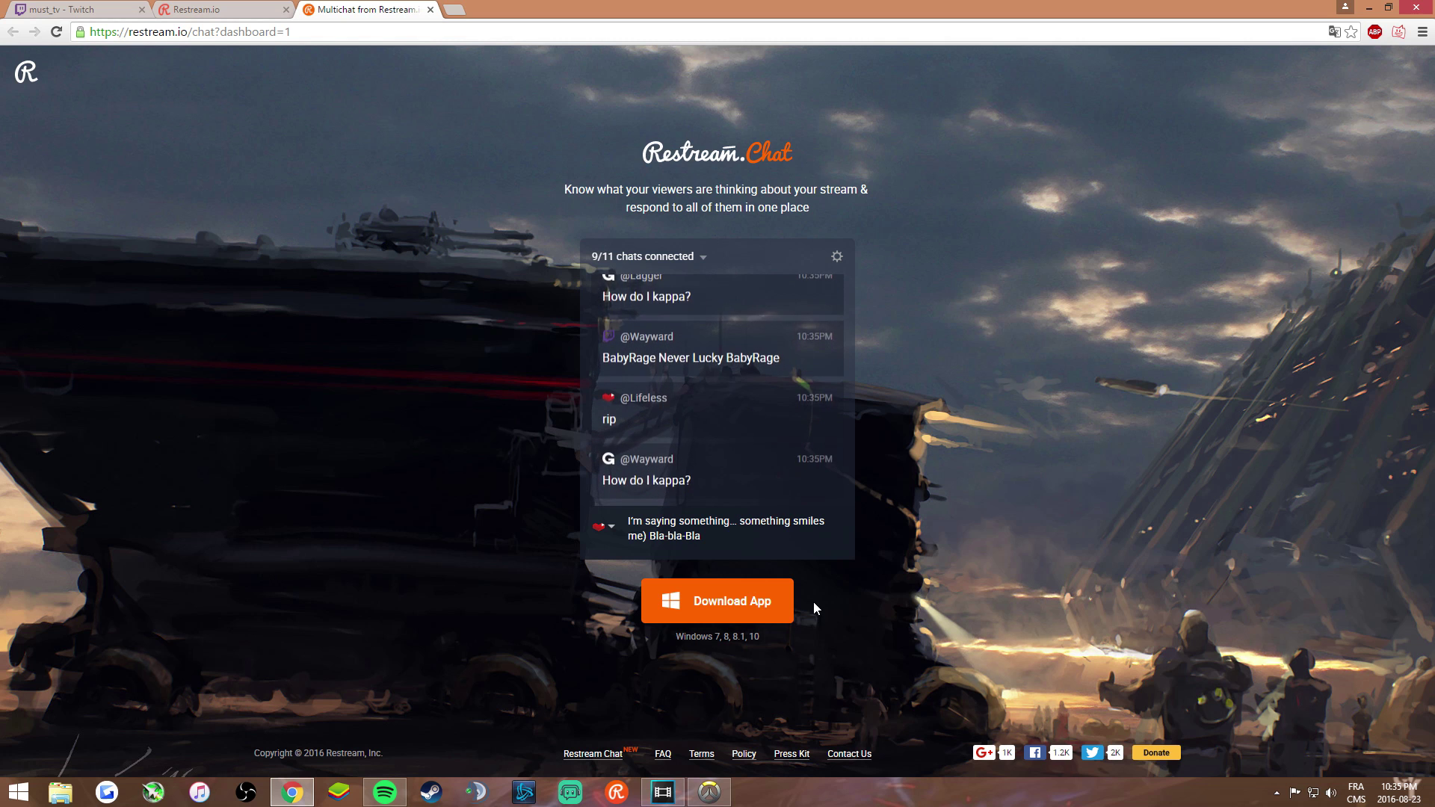
Minimize Chrome and switch the Windows desktop to the next wallpaper.
{"action": "left_click", "coordinate": [1369, 8]}
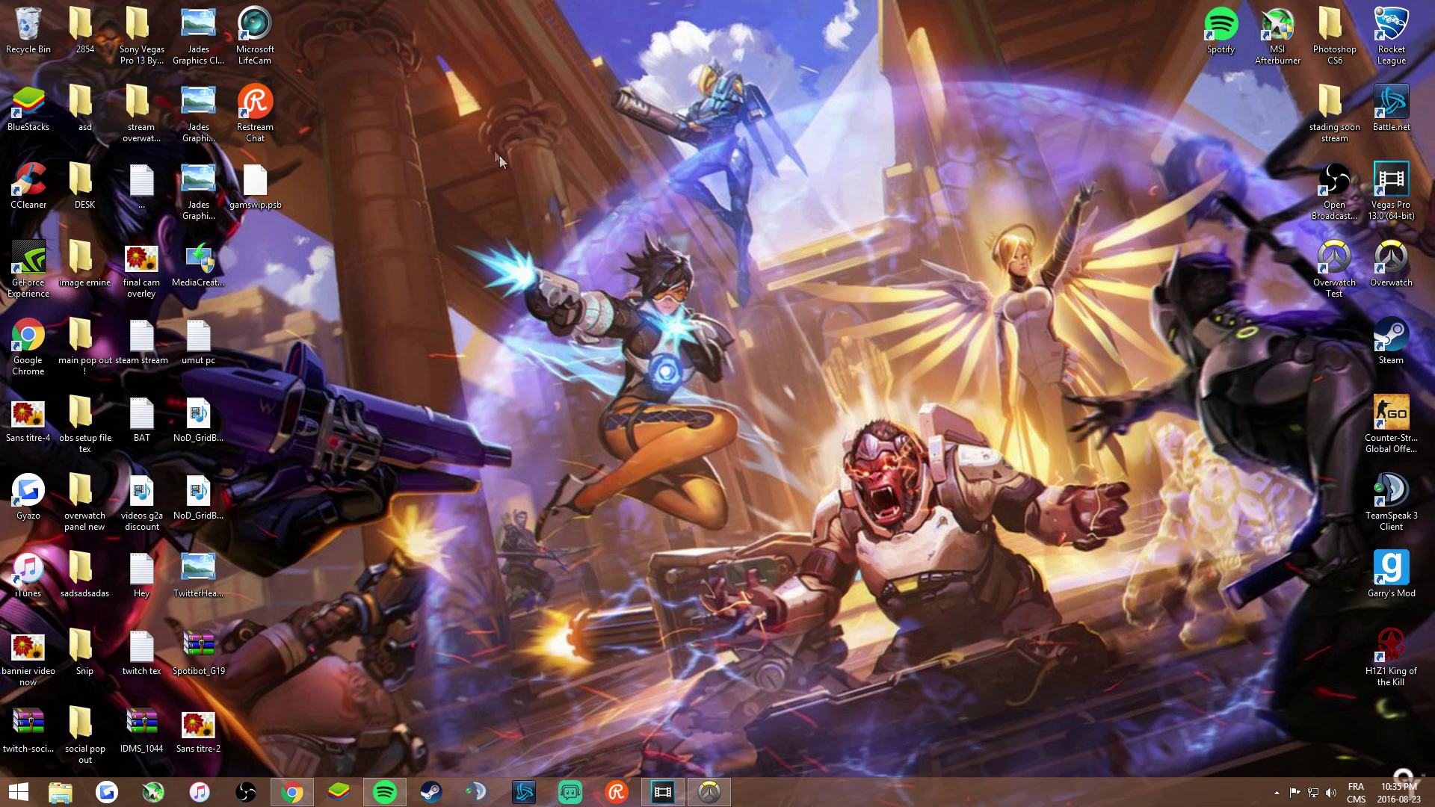
{"action": "right_click", "coordinate": [319, 210]}
{"action": "left_click", "coordinate": [340, 349]}
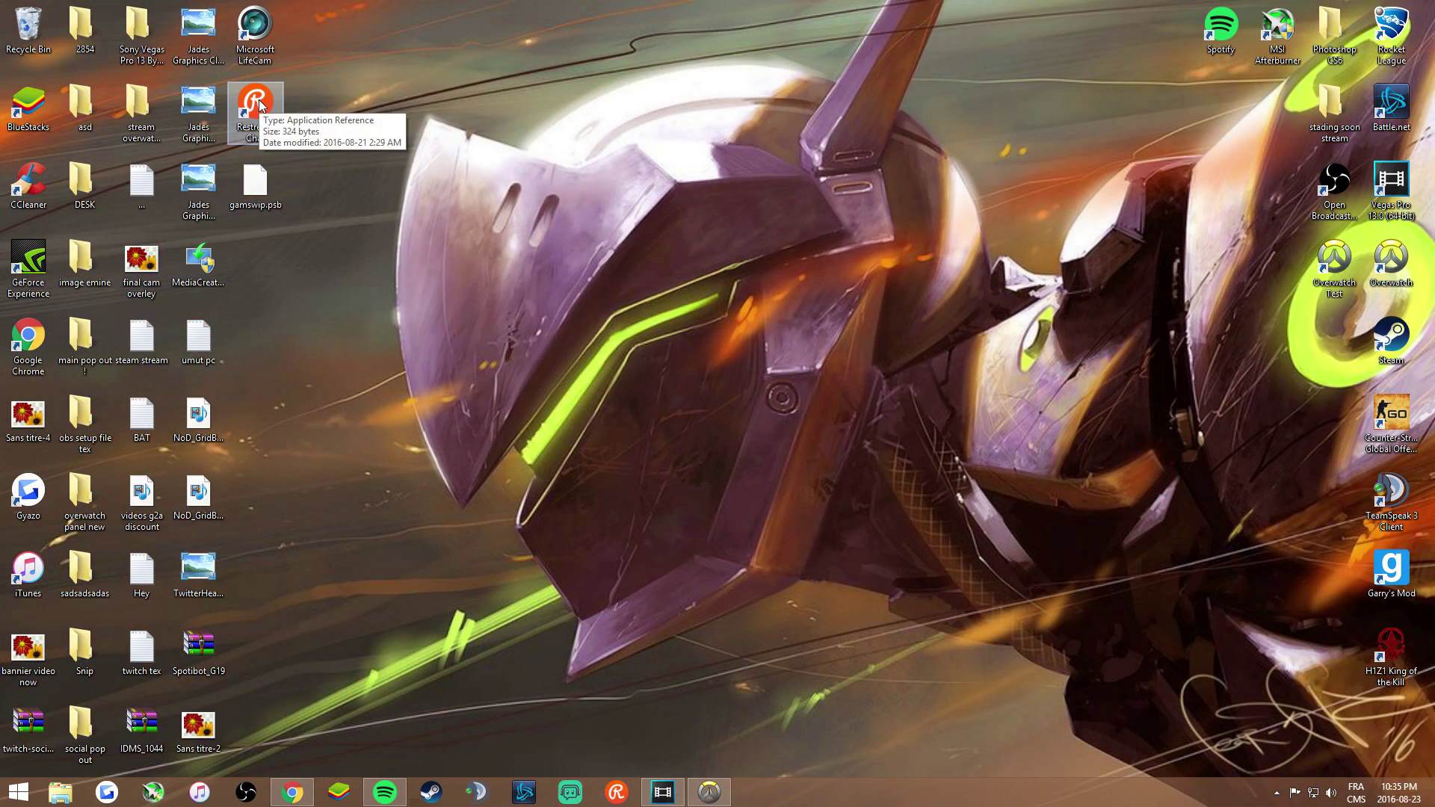
Launch Restream Chat from its desktop shortcut and move the launch dialog aside.
{"action": "double_click", "coordinate": [259, 104]}
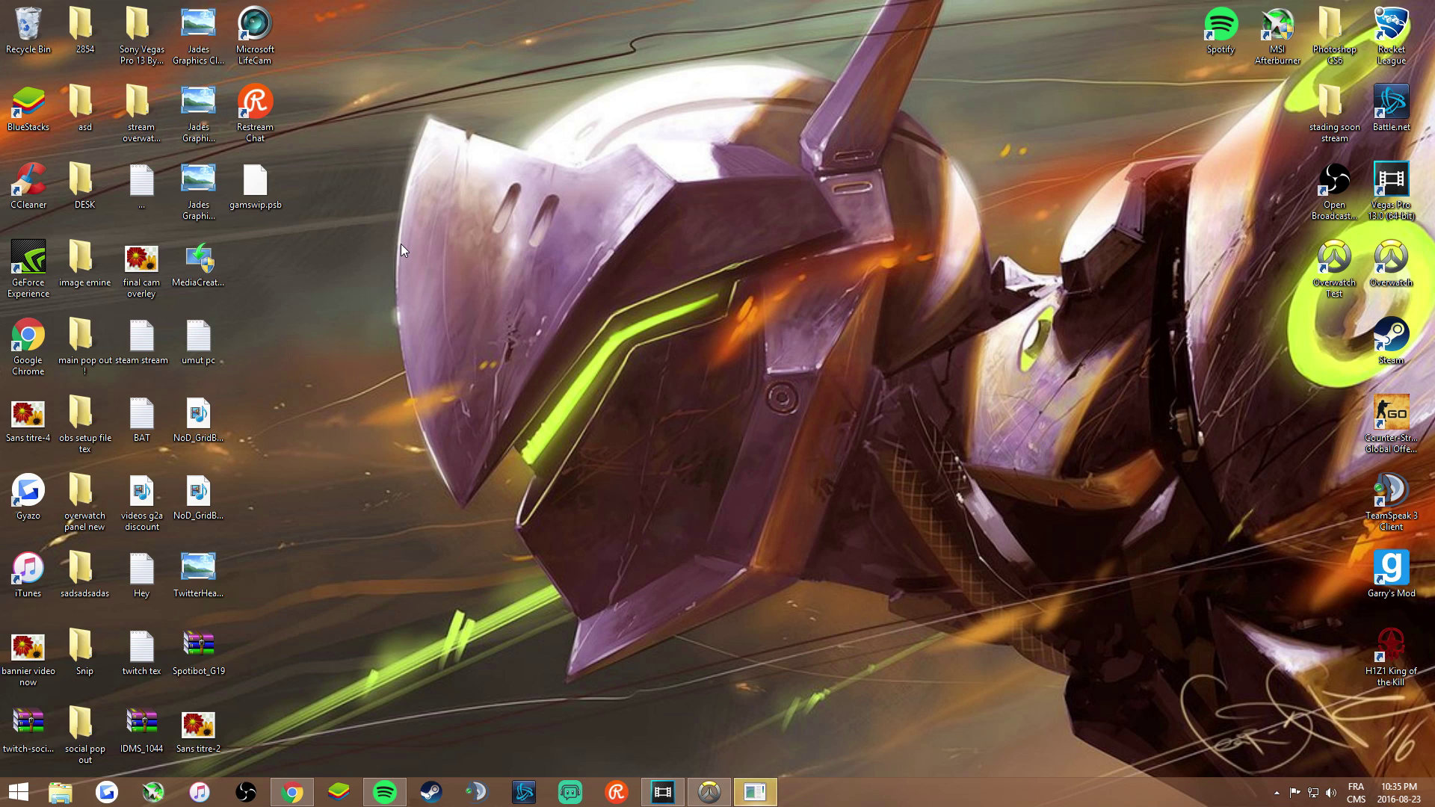
{"action": "mouse_move", "coordinate": [756, 790]}
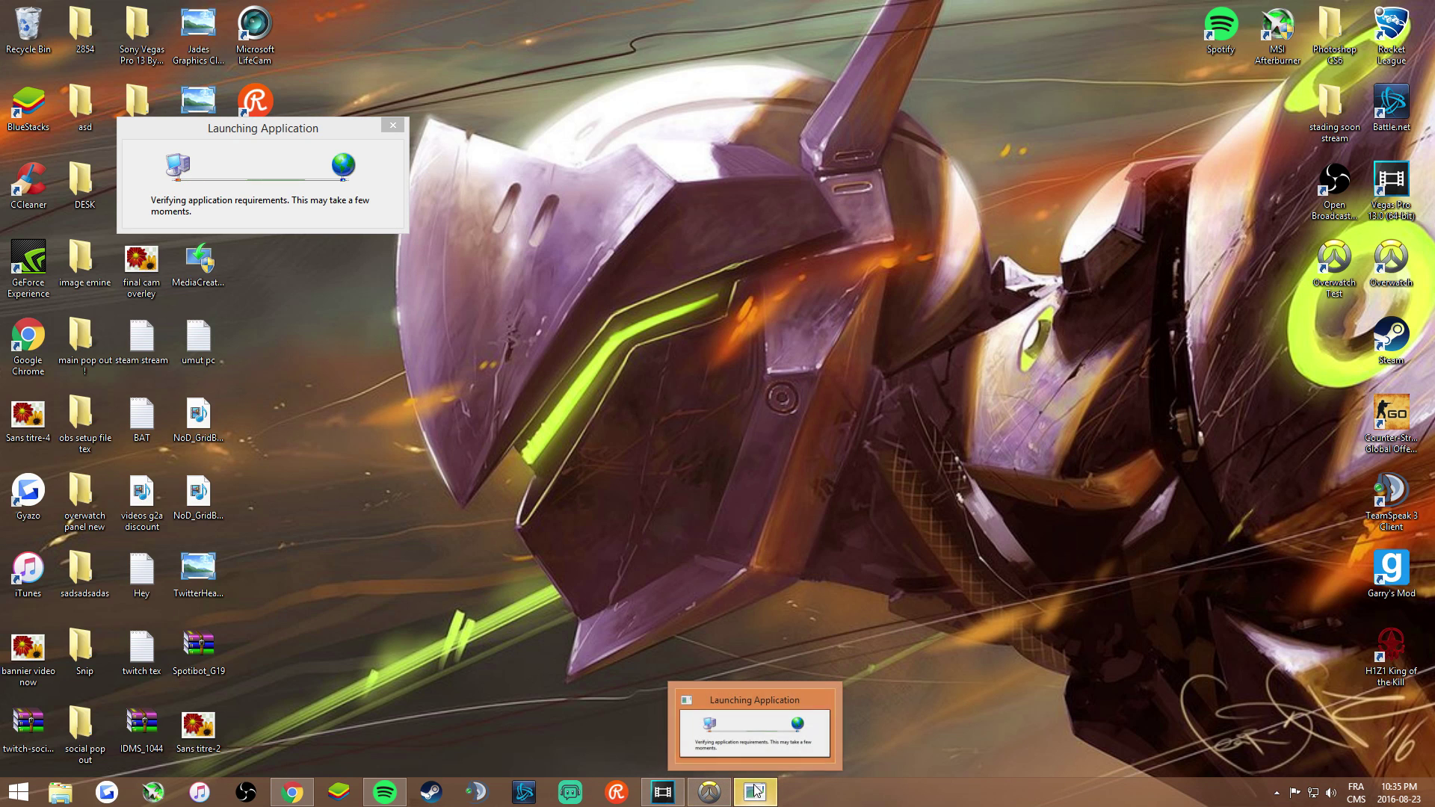
{"action": "left_click_drag", "start_coordinate": [317, 134], "coordinate": [503, 131]}
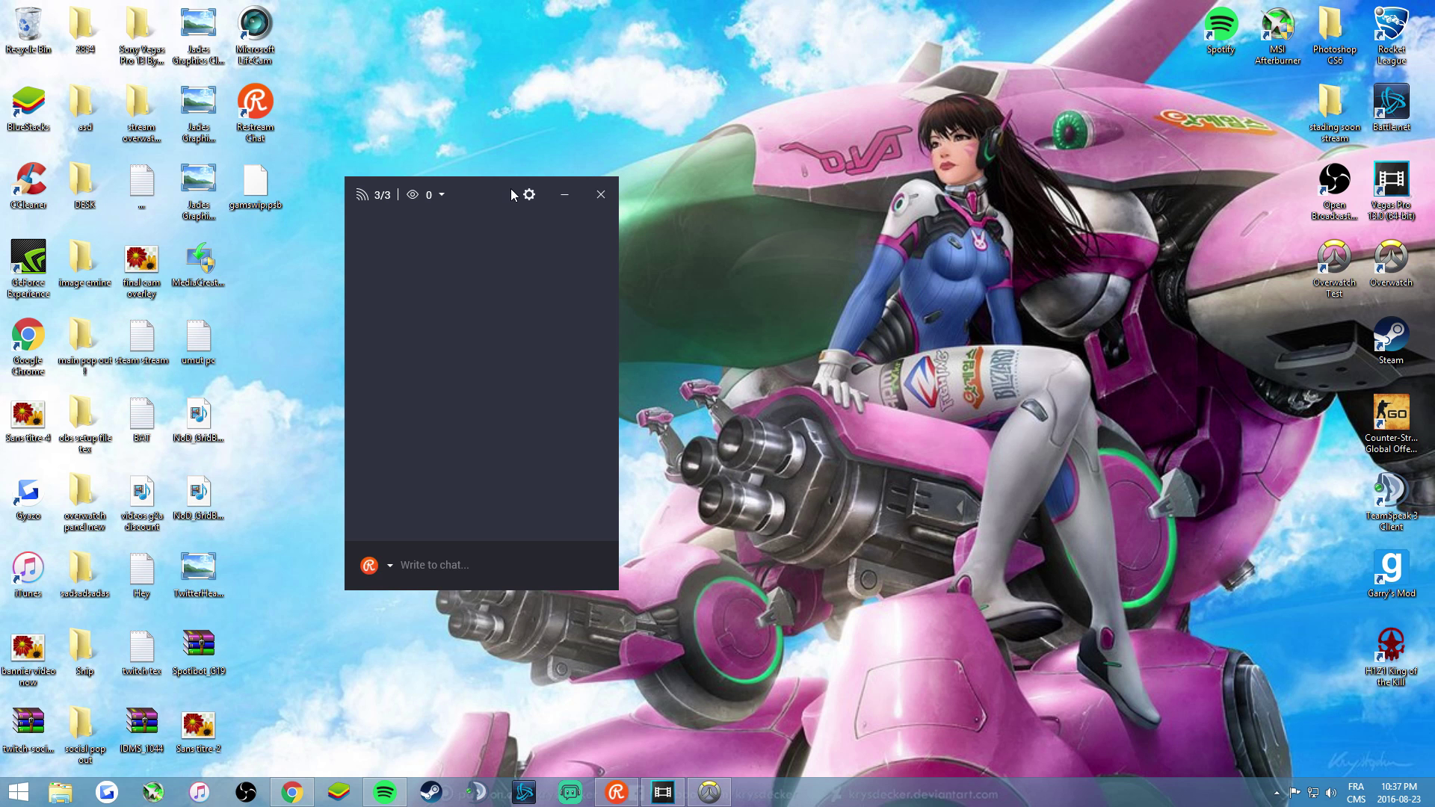
Open Restream Chat settings and step through Accounts and Filters to the Window page.
{"action": "left_click", "coordinate": [529, 196]}
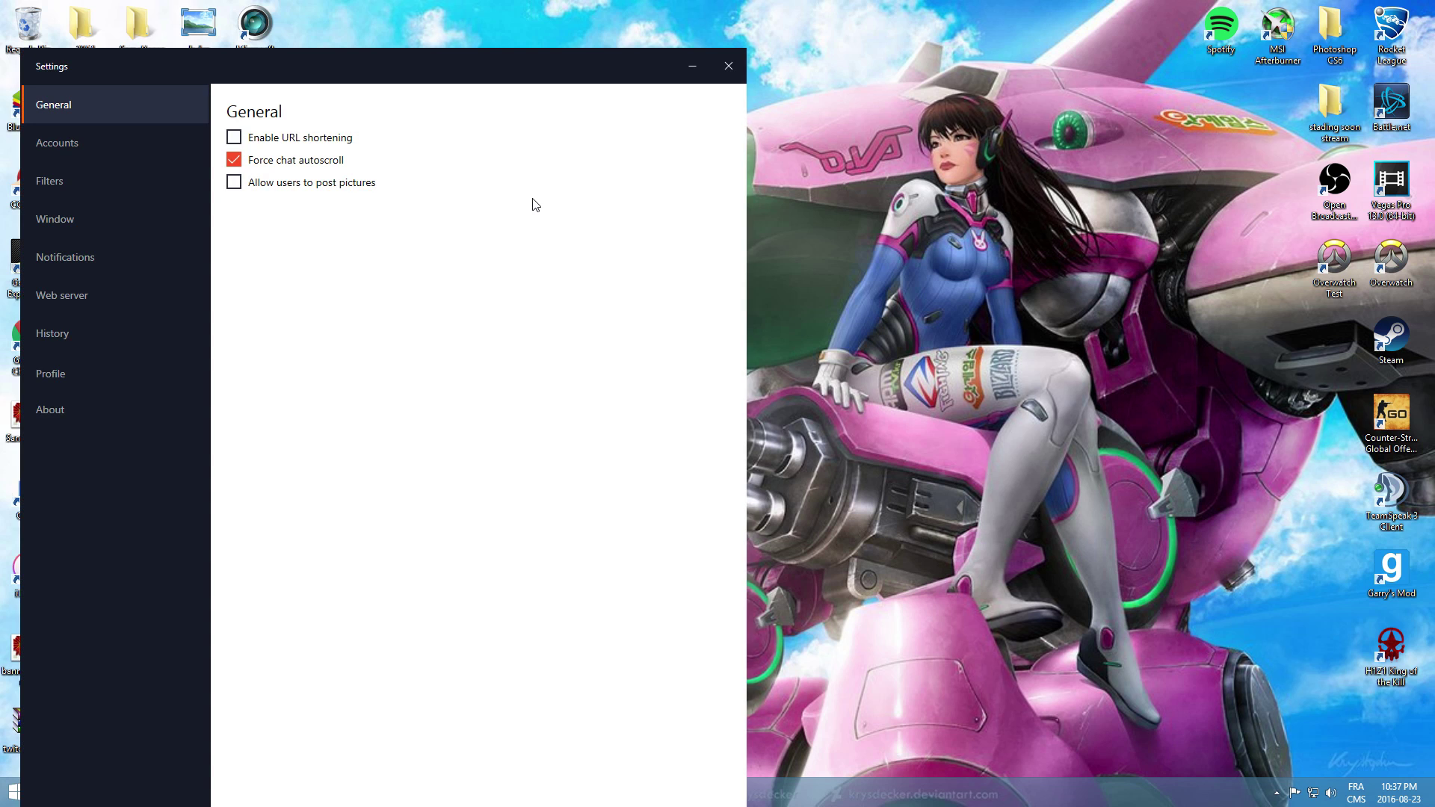
{"action": "left_click_drag", "start_coordinate": [416, 54], "coordinate": [423, 44]}
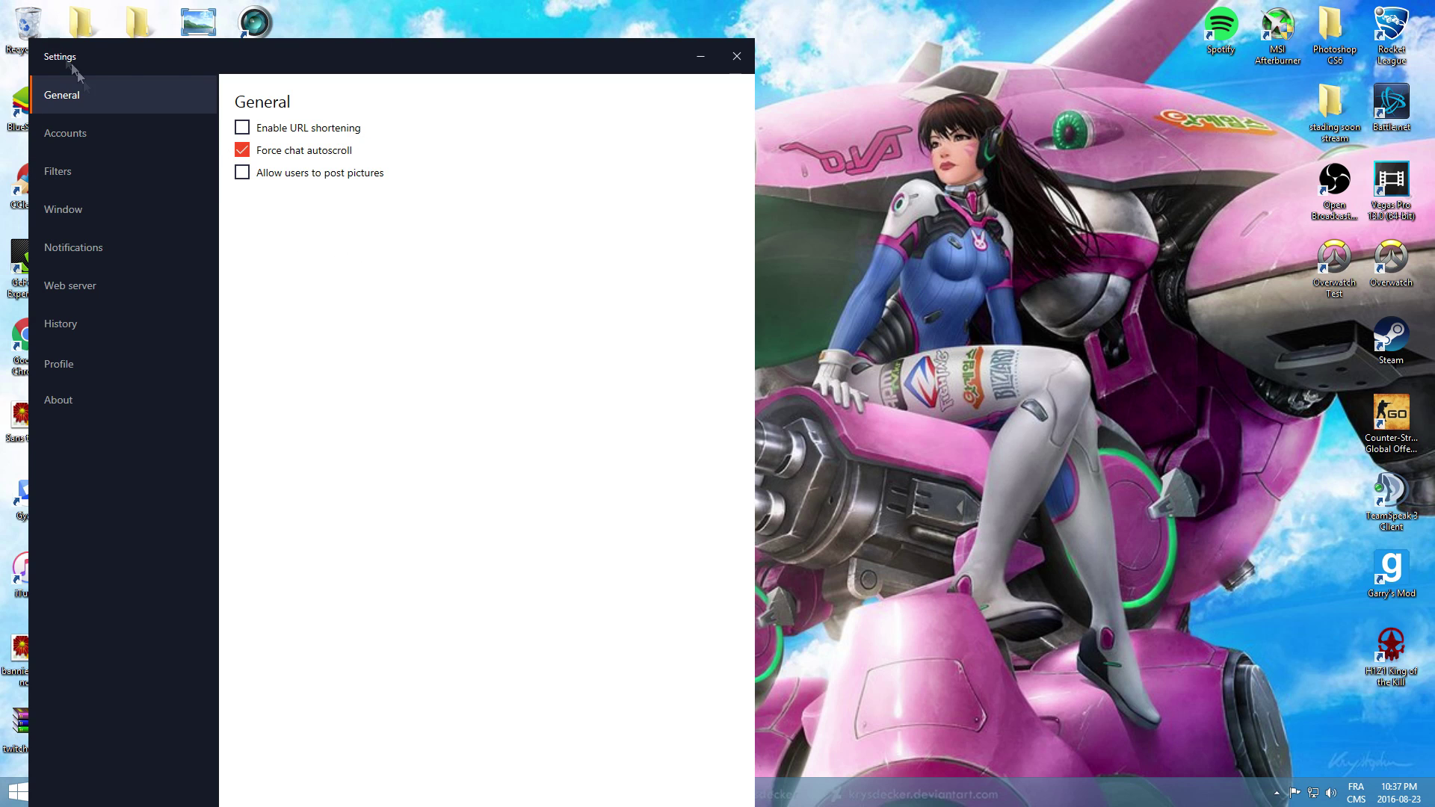
{"action": "left_click", "coordinate": [149, 146]}
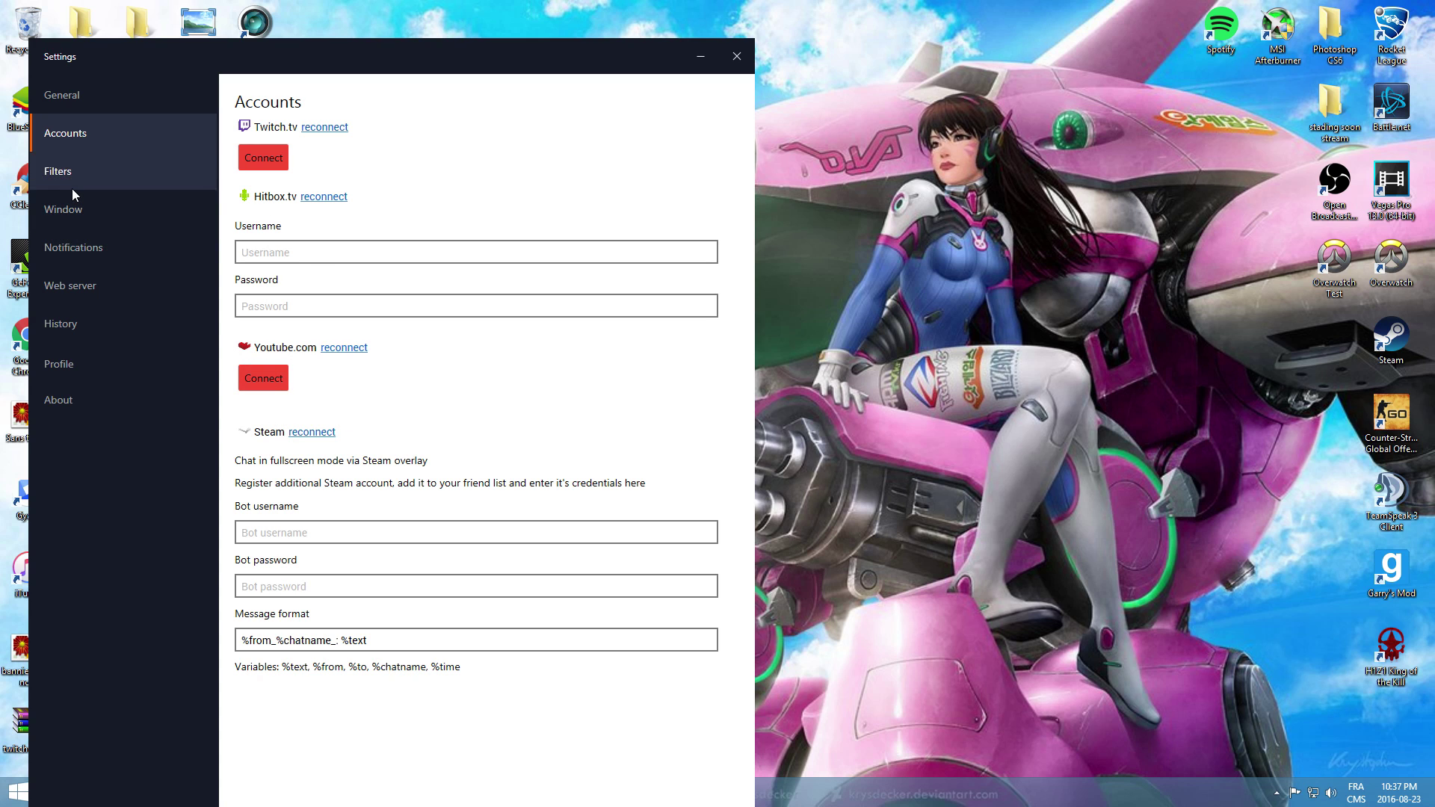
{"action": "left_click", "coordinate": [82, 171]}
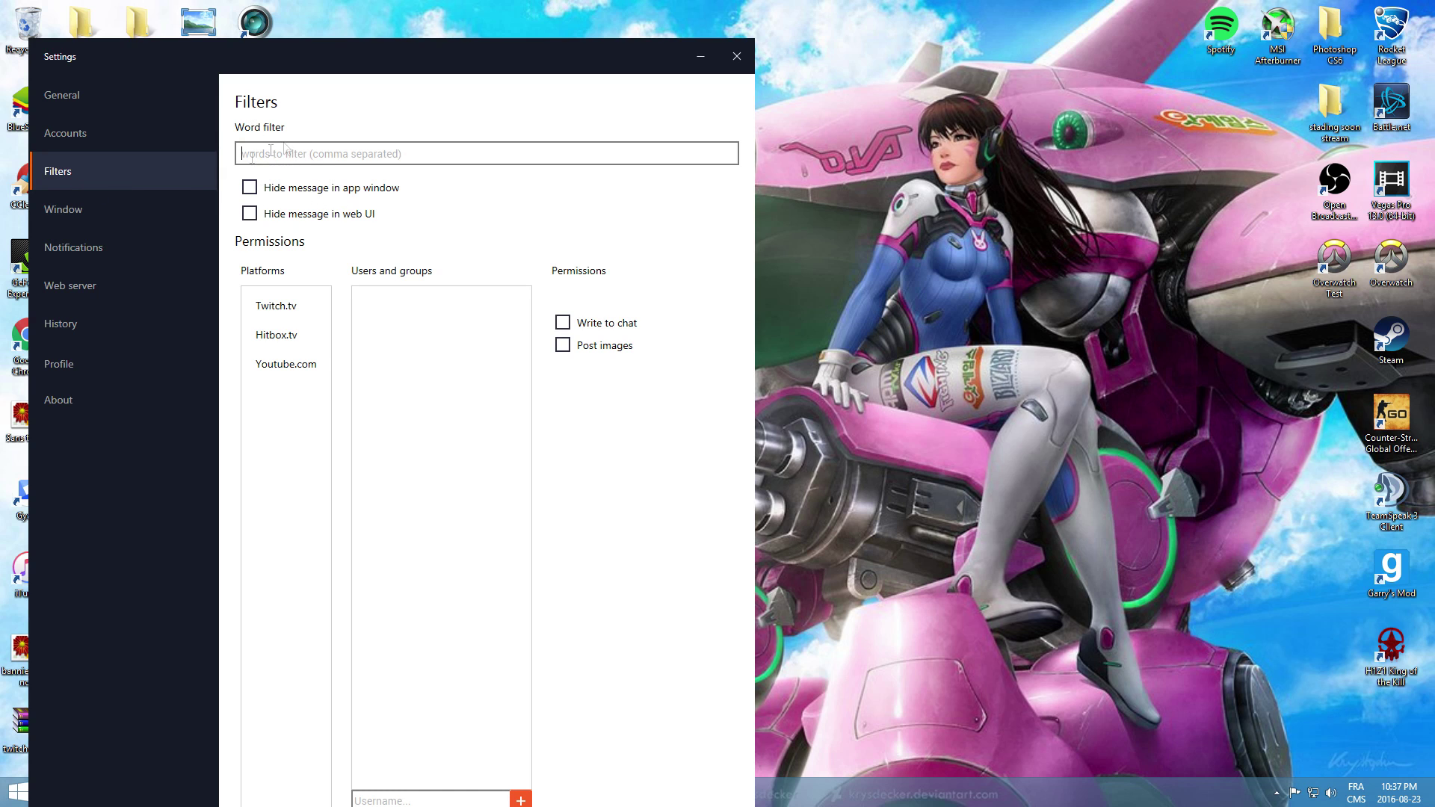
{"action": "left_click", "coordinate": [103, 222]}
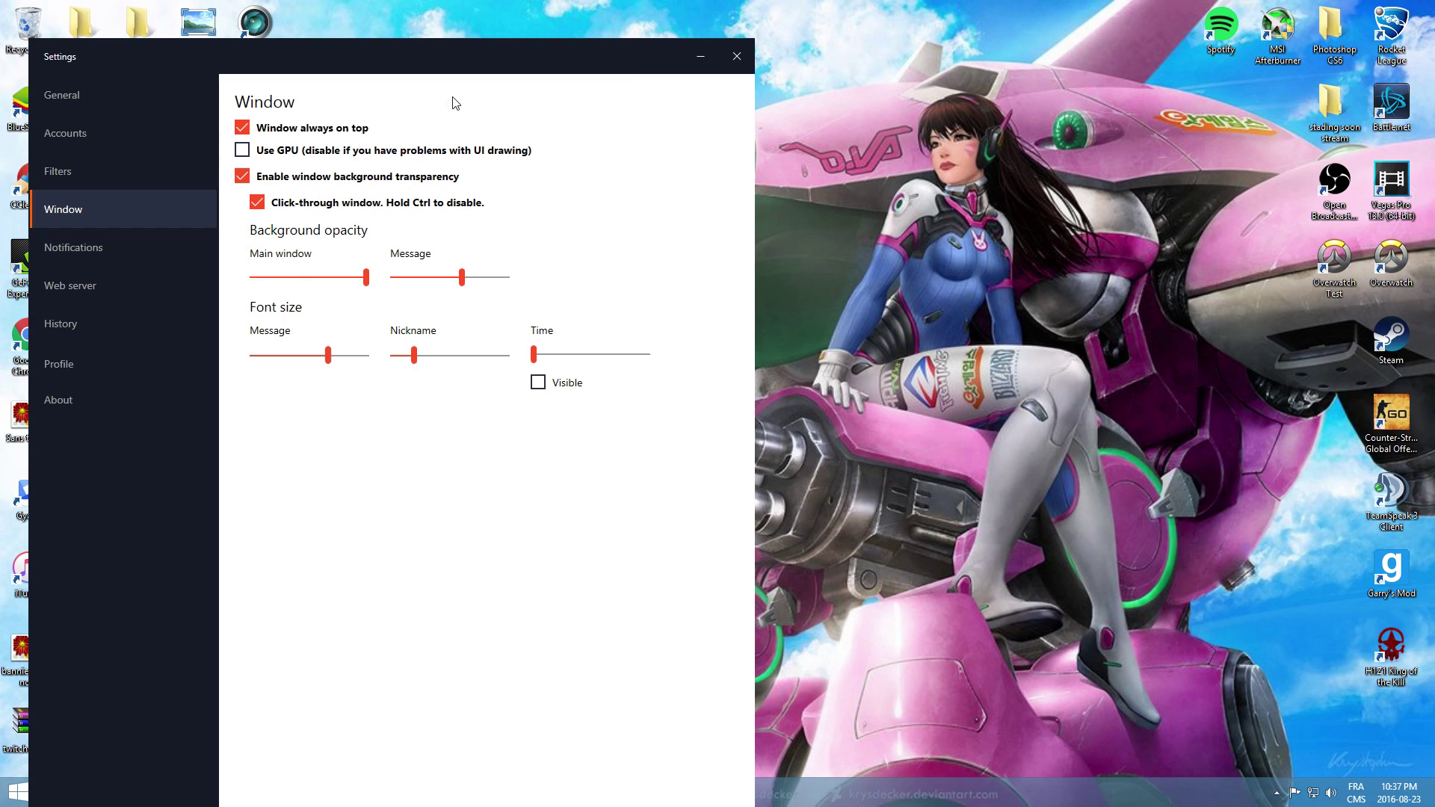
{"action": "mouse_move", "coordinate": [299, 185]}
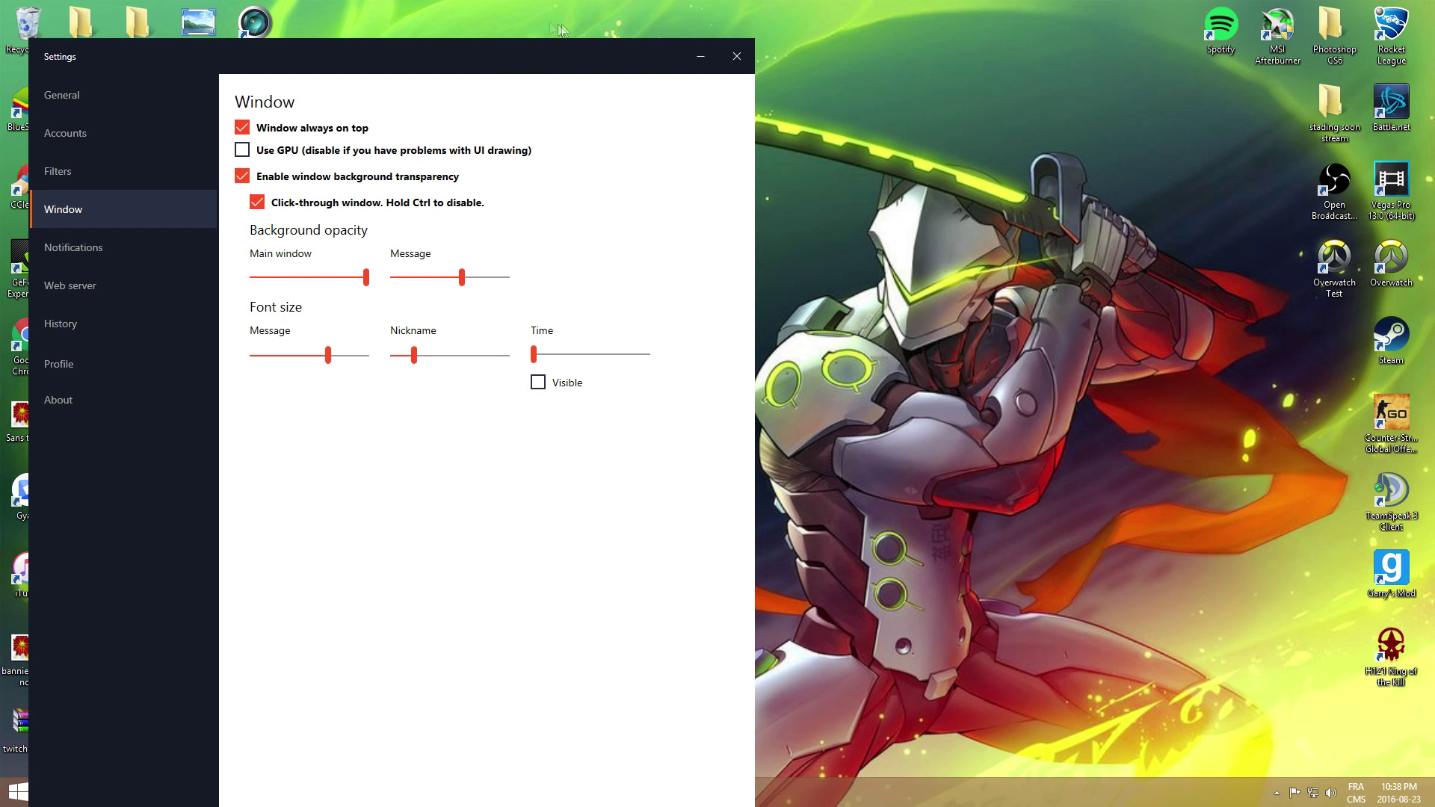
Place the Settings window upper left and the chat window on the right side of the screen.
{"action": "mouse_move", "coordinate": [592, 57]}
{"action": "left_mouse_down"}
{"action": "mouse_move", "coordinate": [580, 52]}
{"action": "mouse_move", "coordinate": [629, 54]}
{"action": "mouse_move", "coordinate": [516, 334]}
{"action": "mouse_move", "coordinate": [528, 325]}
{"action": "left_mouse_up"}
{"action": "left_click_drag", "start_coordinate": [470, 194], "coordinate": [1017, 135]}
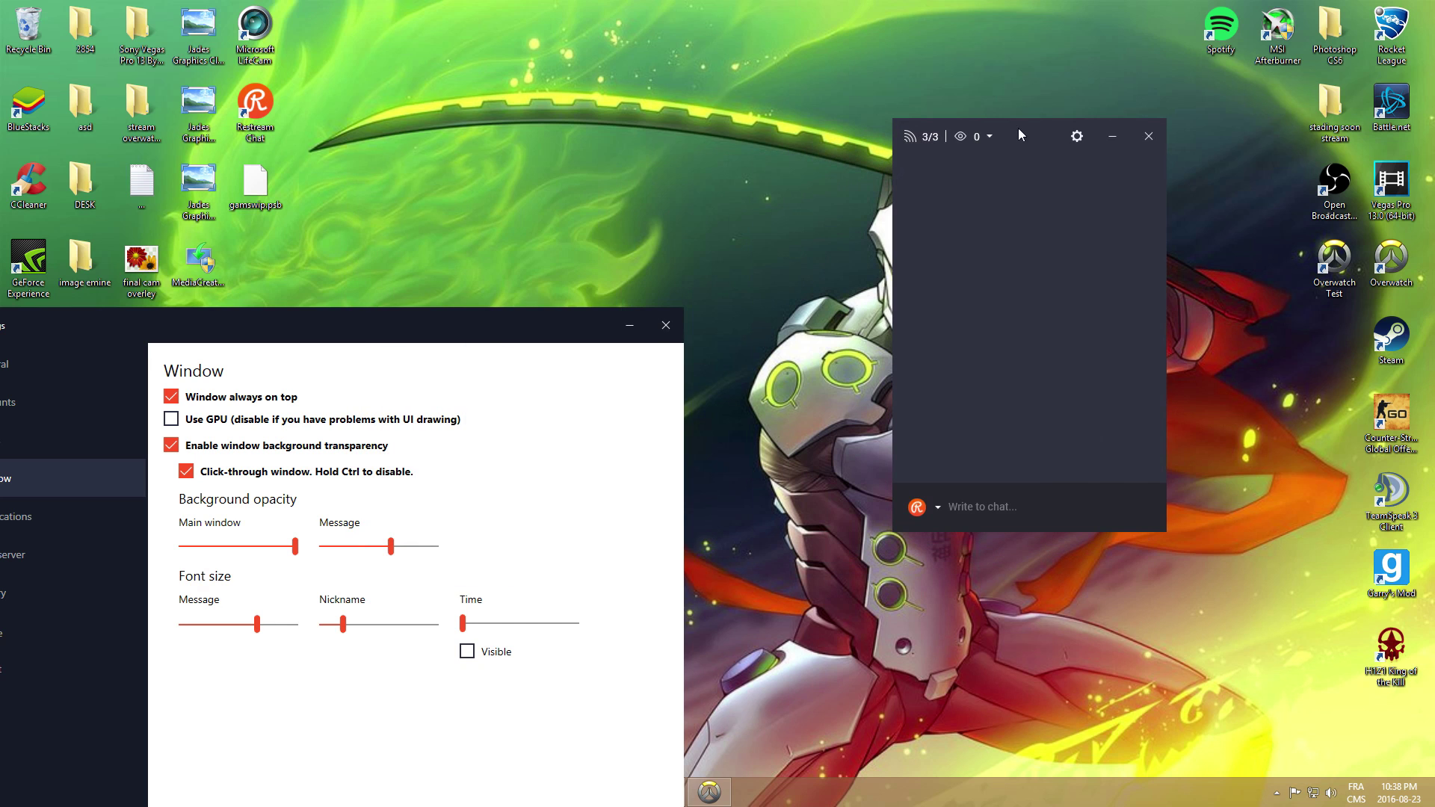
{"action": "left_click_drag", "start_coordinate": [491, 337], "coordinate": [527, 151]}
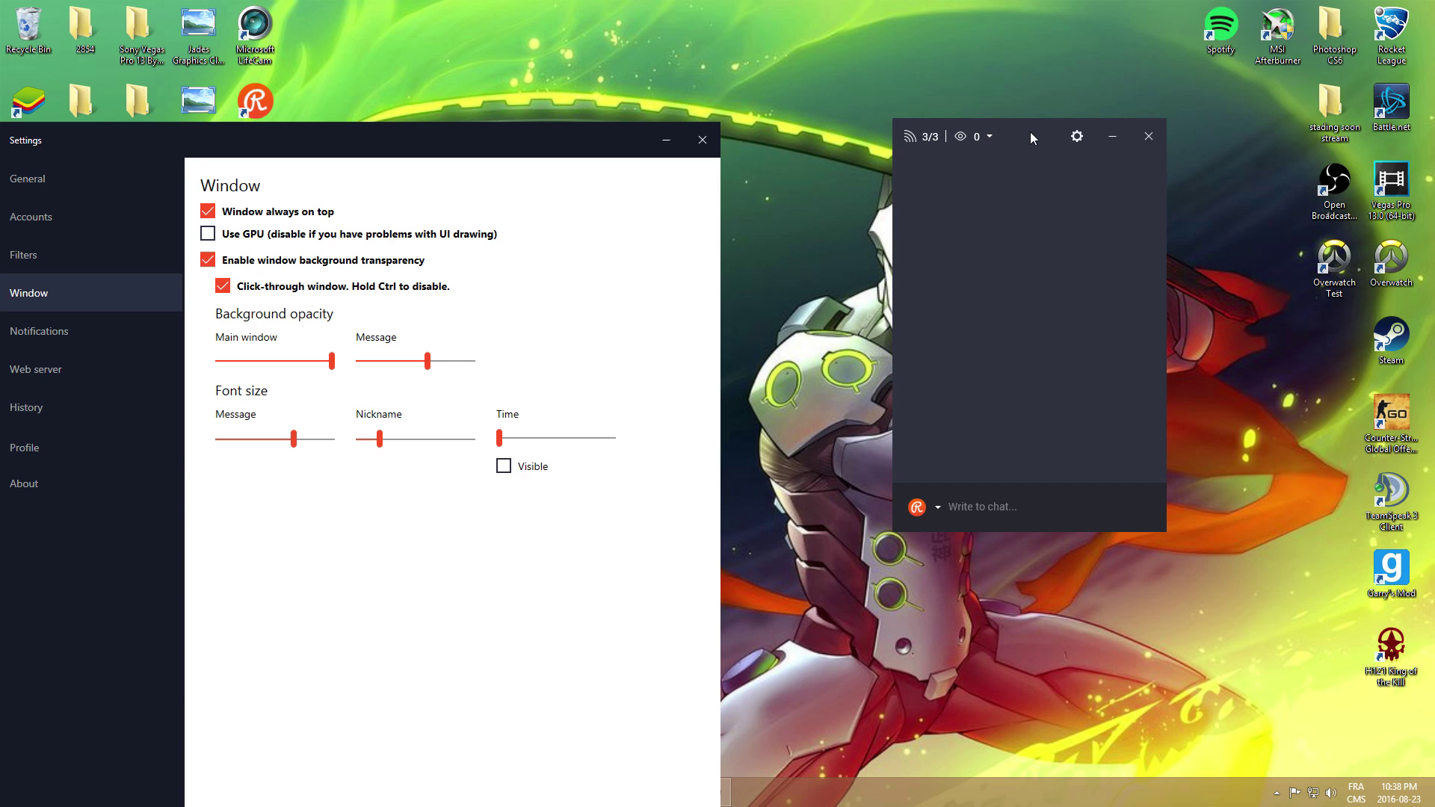
{"action": "mouse_move", "coordinate": [1030, 131]}
{"action": "left_mouse_down"}
{"action": "mouse_move", "coordinate": [554, 145]}
{"action": "mouse_move", "coordinate": [983, 333]}
{"action": "mouse_move", "coordinate": [1106, 247]}
{"action": "mouse_move", "coordinate": [1046, 67]}
{"action": "mouse_move", "coordinate": [1293, 41]}
{"action": "mouse_move", "coordinate": [1137, 63]}
{"action": "mouse_move", "coordinate": [1077, 214]}
{"action": "mouse_move", "coordinate": [1037, 170]}
{"action": "left_mouse_up"}
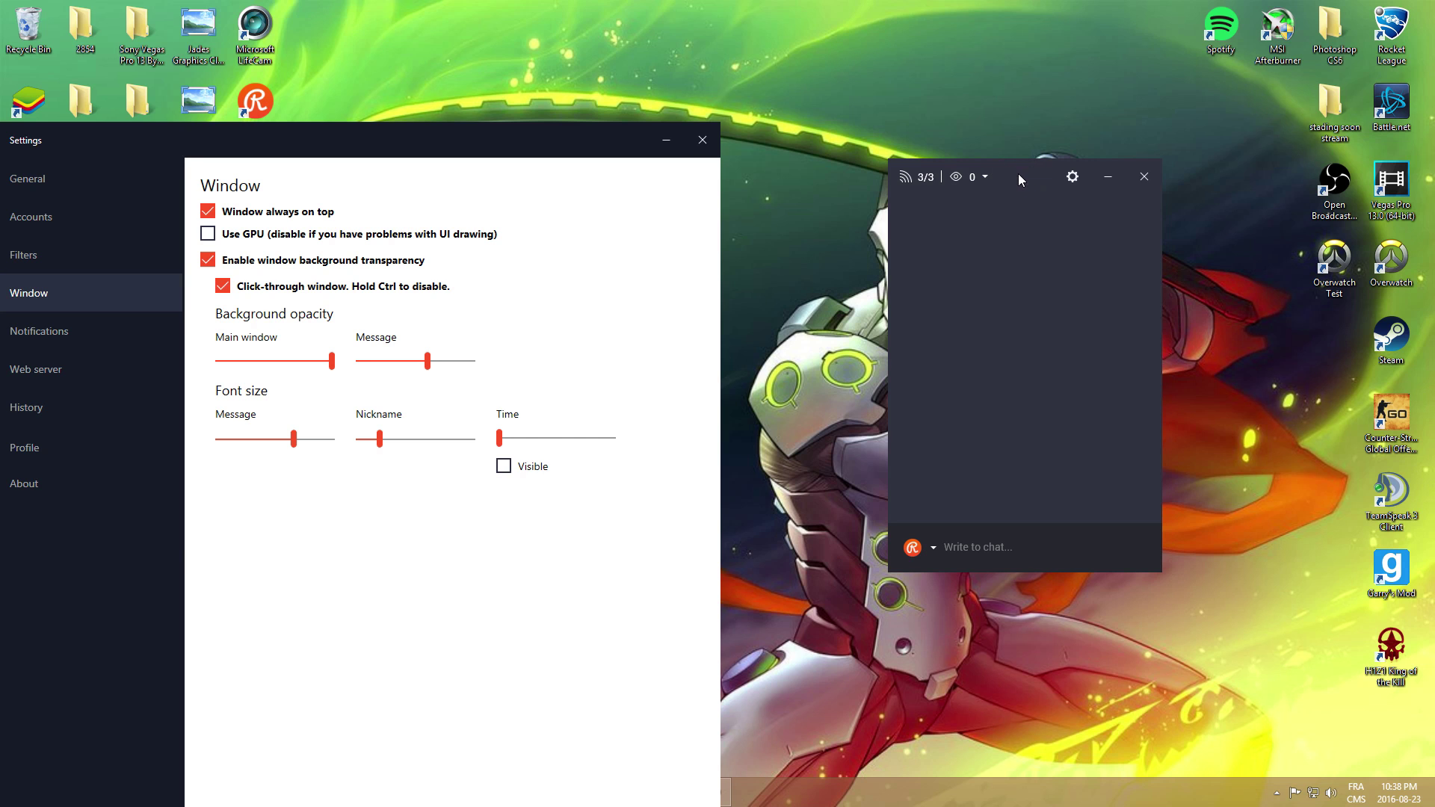
{"action": "mouse_move", "coordinate": [1021, 169]}
{"action": "left_mouse_down"}
{"action": "mouse_move", "coordinate": [631, 308]}
{"action": "mouse_move", "coordinate": [1045, 103]}
{"action": "mouse_move", "coordinate": [963, 194]}
{"action": "mouse_move", "coordinate": [1053, 143]}
{"action": "left_mouse_up"}
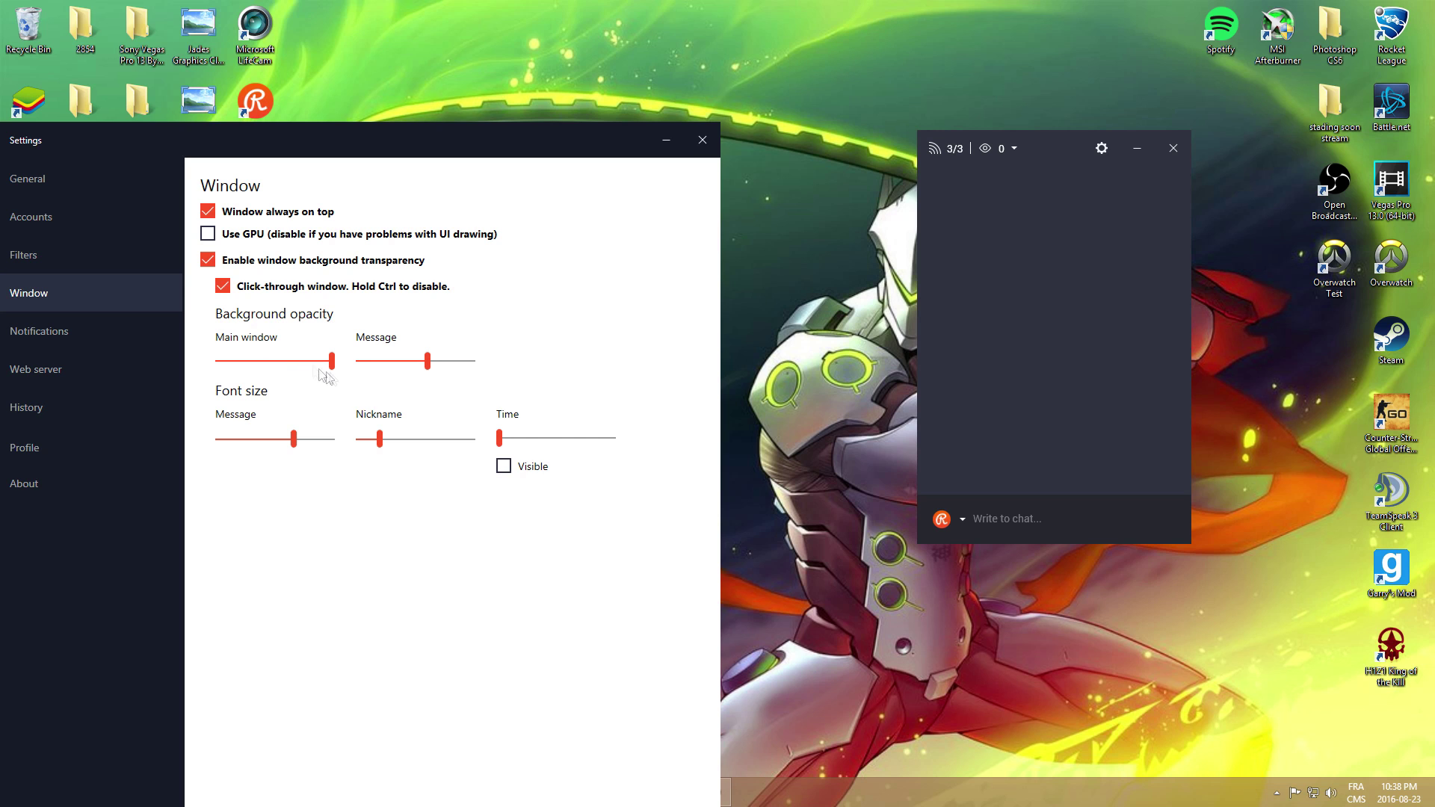
Turn Main window opacity nearly all the way down and reduce the Message opacity.
{"action": "left_click_drag", "start_coordinate": [331, 361], "coordinate": [236, 364]}
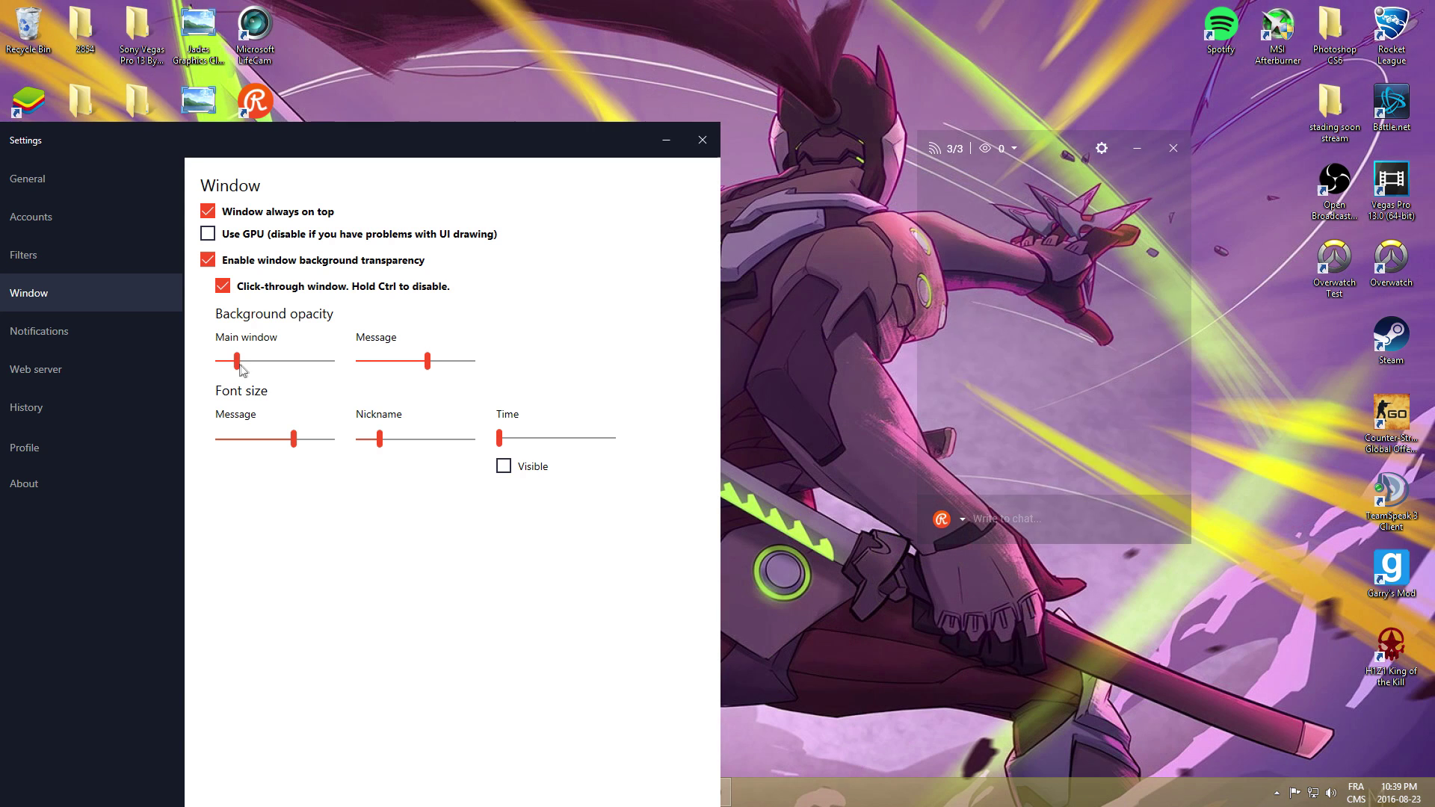
{"action": "left_click_drag", "start_coordinate": [237, 368], "coordinate": [249, 371]}
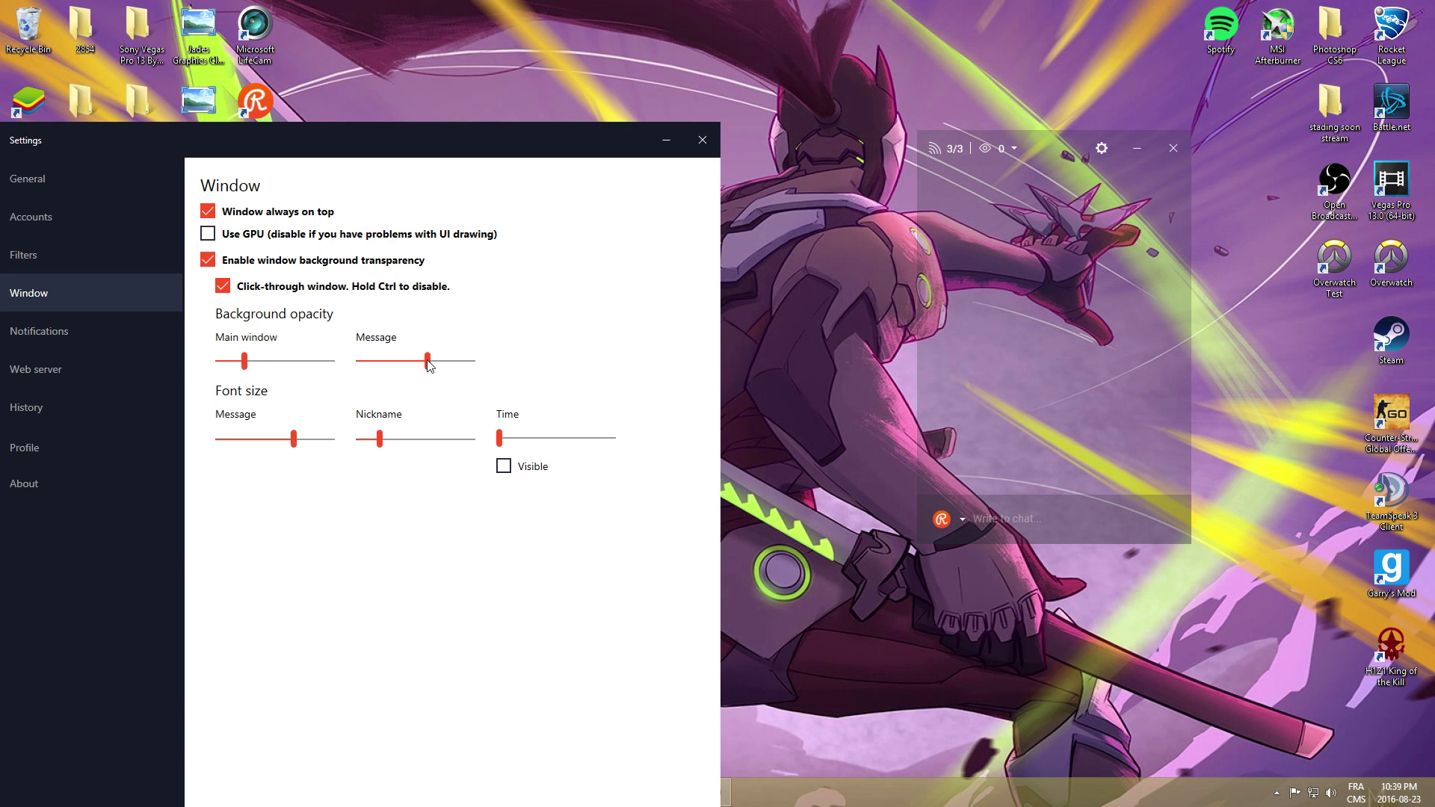
{"action": "left_click_drag", "start_coordinate": [429, 364], "coordinate": [393, 374]}
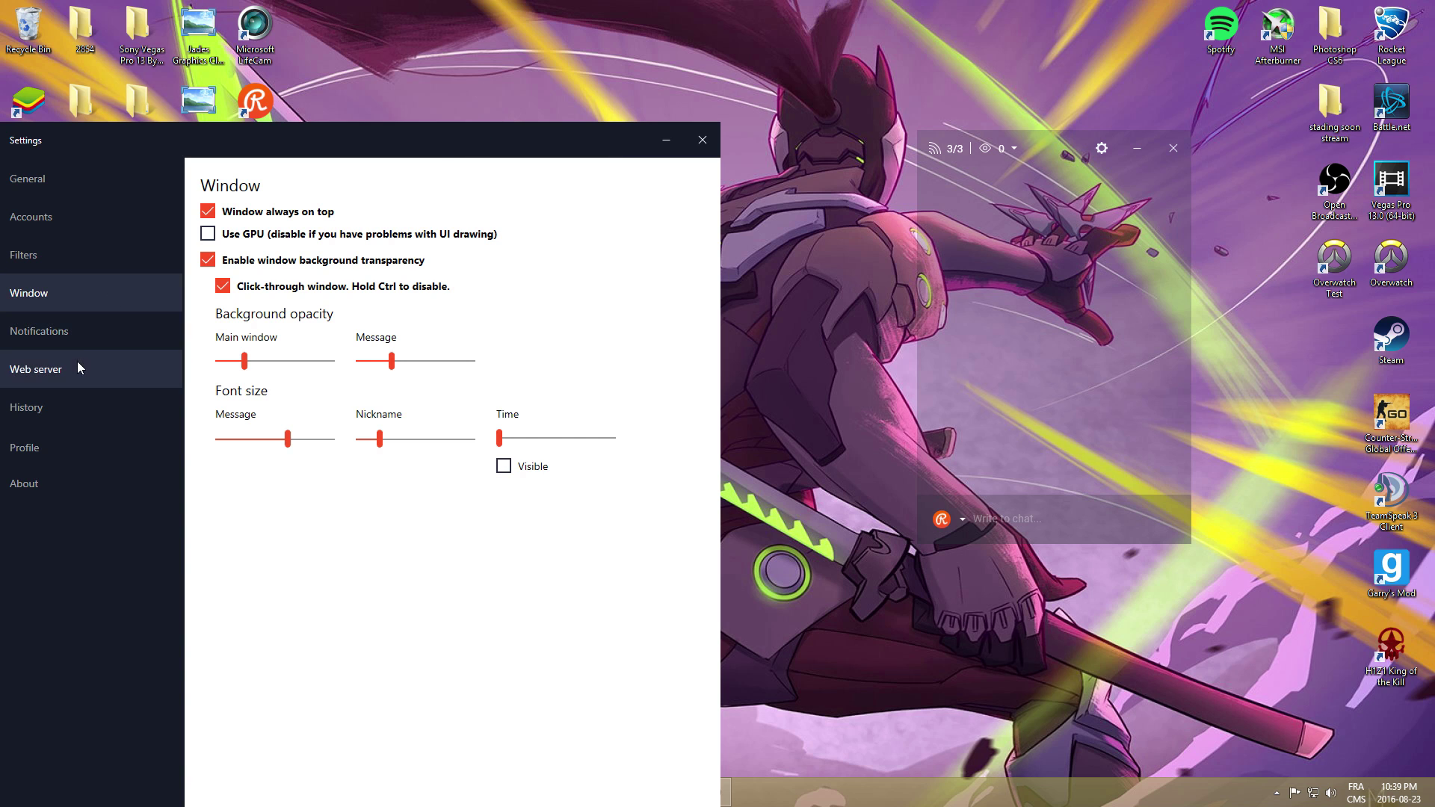
Browse the Notifications, Web server, History, Profile and About settings pages.
{"action": "left_click", "coordinate": [88, 330]}
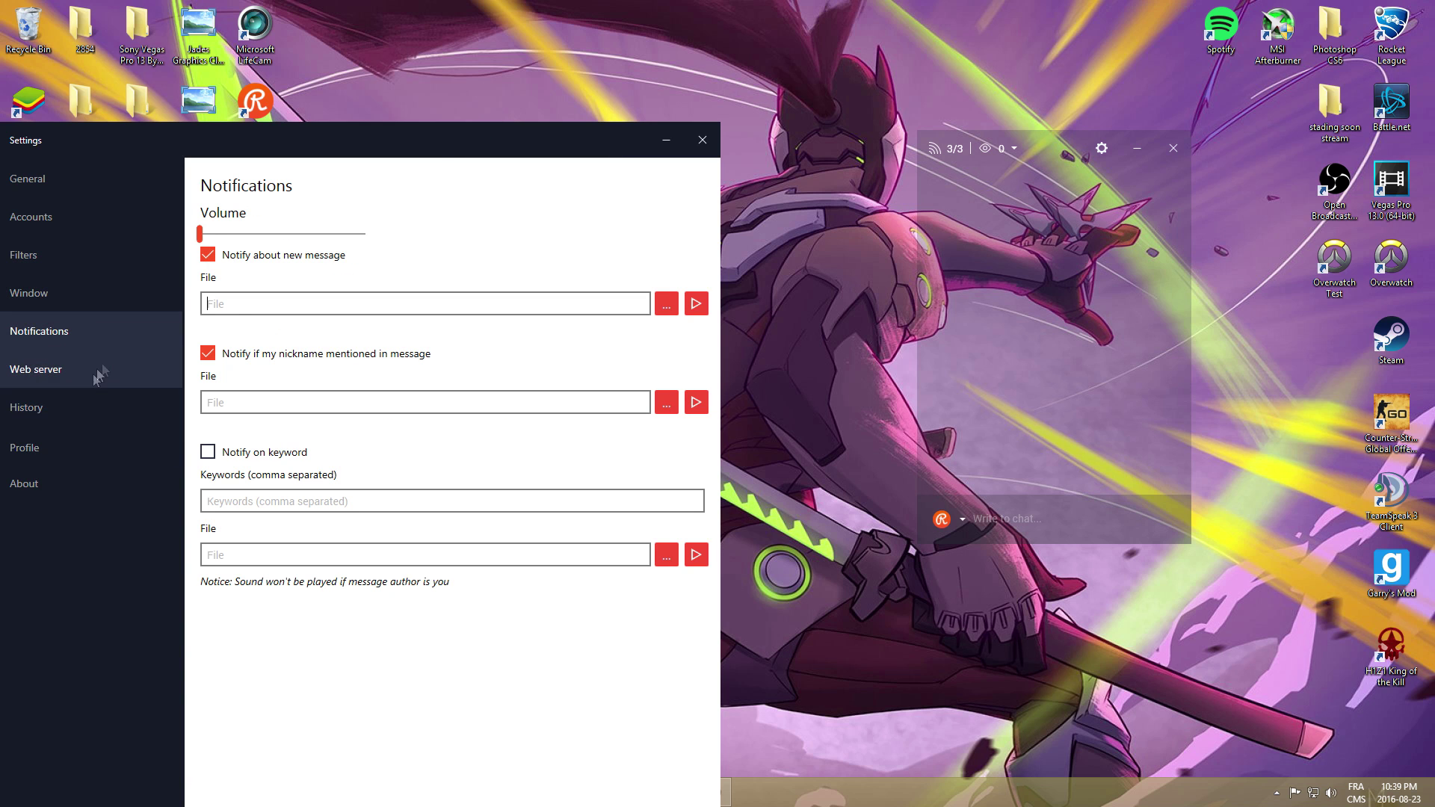
{"action": "left_click", "coordinate": [92, 375]}
{"action": "left_click", "coordinate": [92, 406]}
{"action": "left_click", "coordinate": [79, 447]}
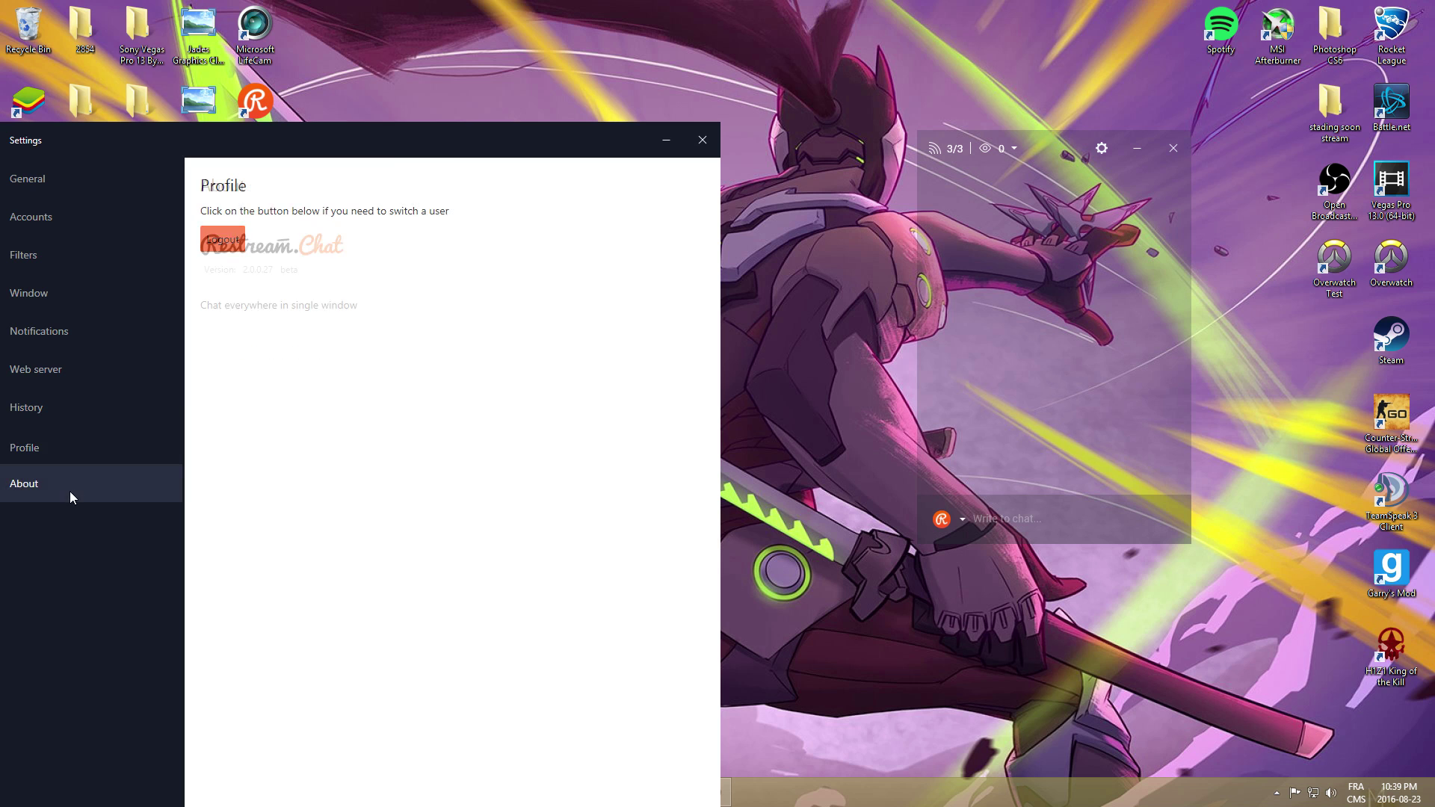
{"action": "left_click", "coordinate": [69, 486]}
{"action": "left_click", "coordinate": [83, 448]}
{"action": "left_click", "coordinate": [87, 370]}
{"action": "left_click", "coordinate": [77, 407]}
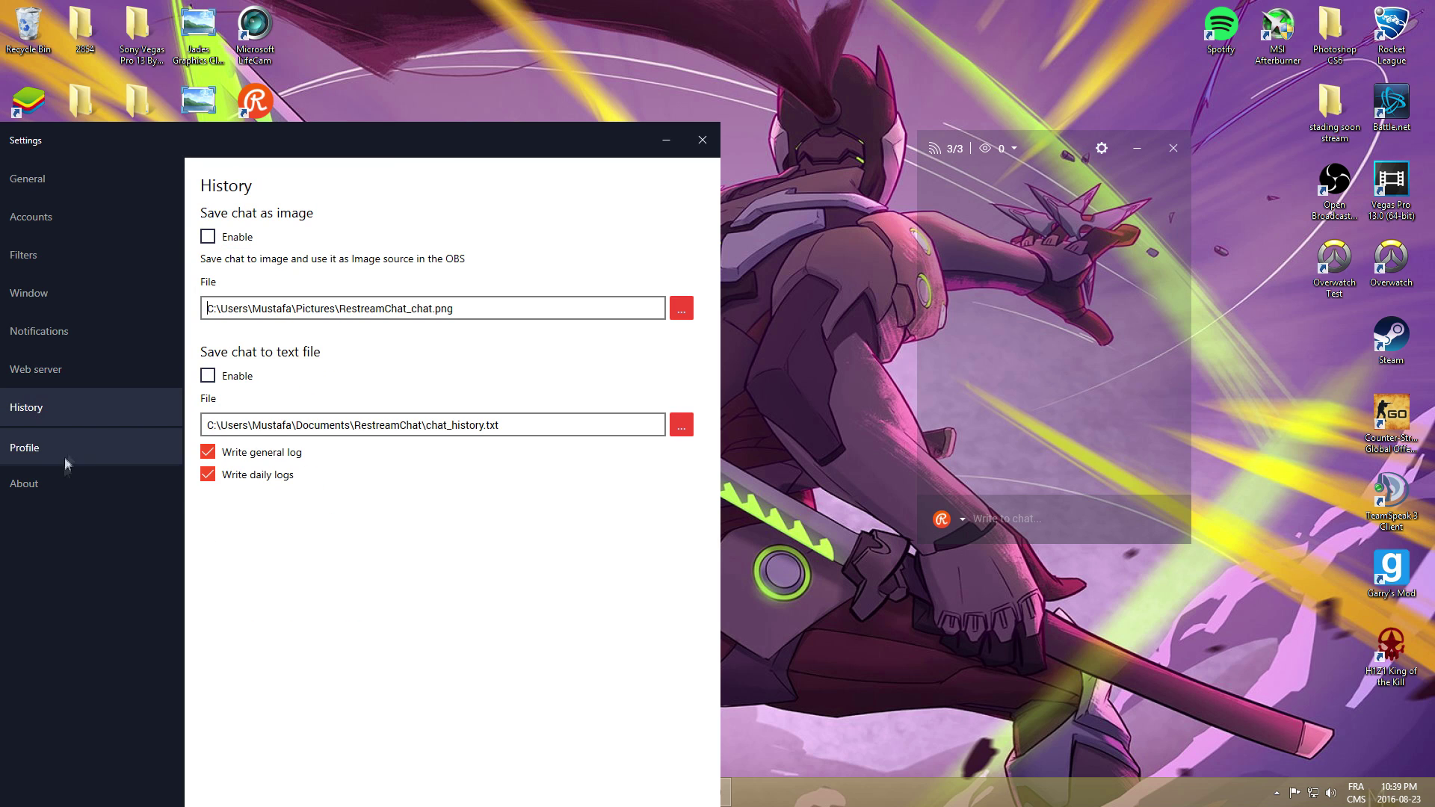
{"action": "left_click", "coordinate": [66, 476]}
{"action": "left_click", "coordinate": [71, 448]}
Go back through the pages to General, then close the Settings window.
{"action": "left_click", "coordinate": [77, 371]}
{"action": "left_click", "coordinate": [81, 331]}
{"action": "left_click", "coordinate": [84, 293]}
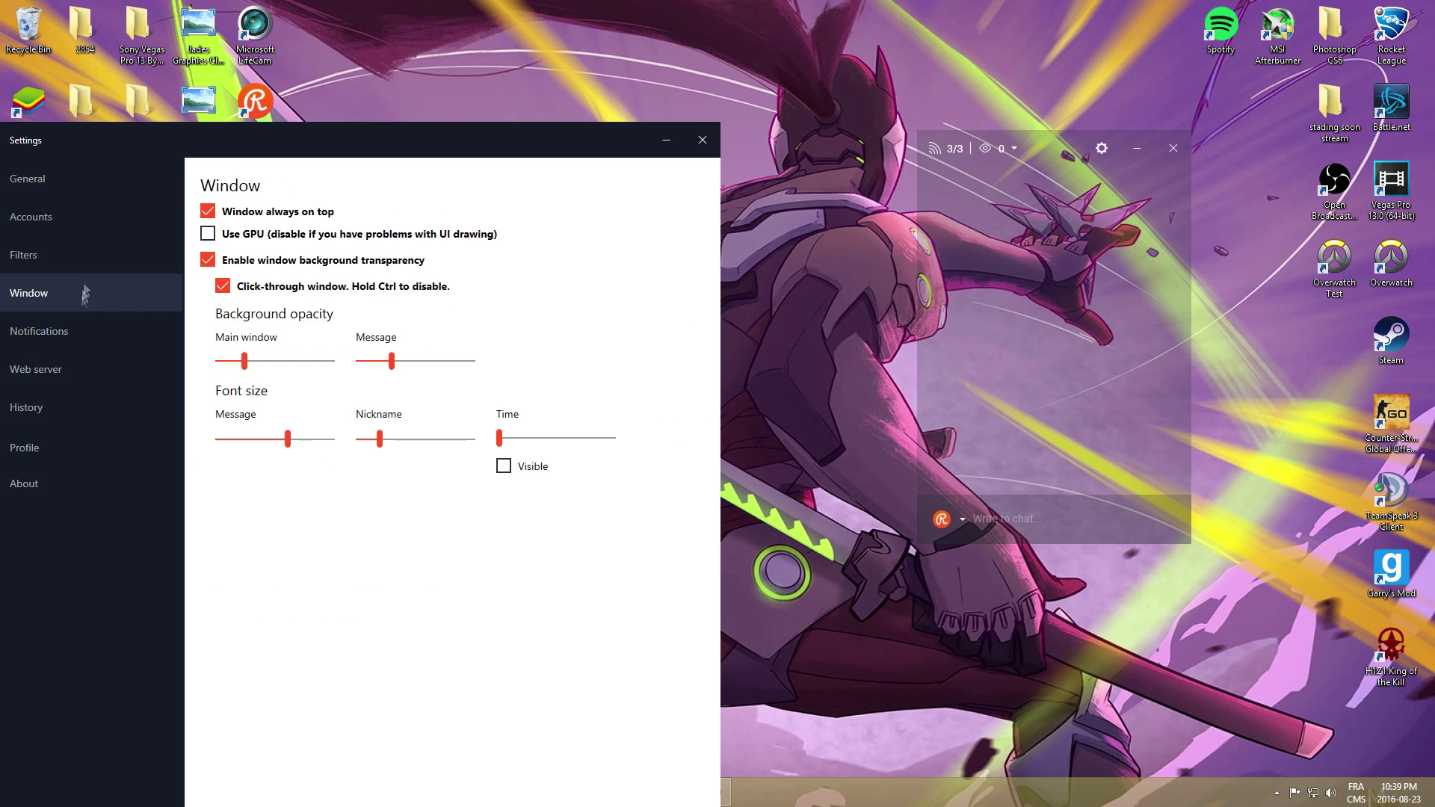
{"action": "left_click", "coordinate": [87, 255]}
{"action": "left_click", "coordinate": [101, 179]}
{"action": "left_click", "coordinate": [108, 218]}
{"action": "left_click", "coordinate": [103, 184]}
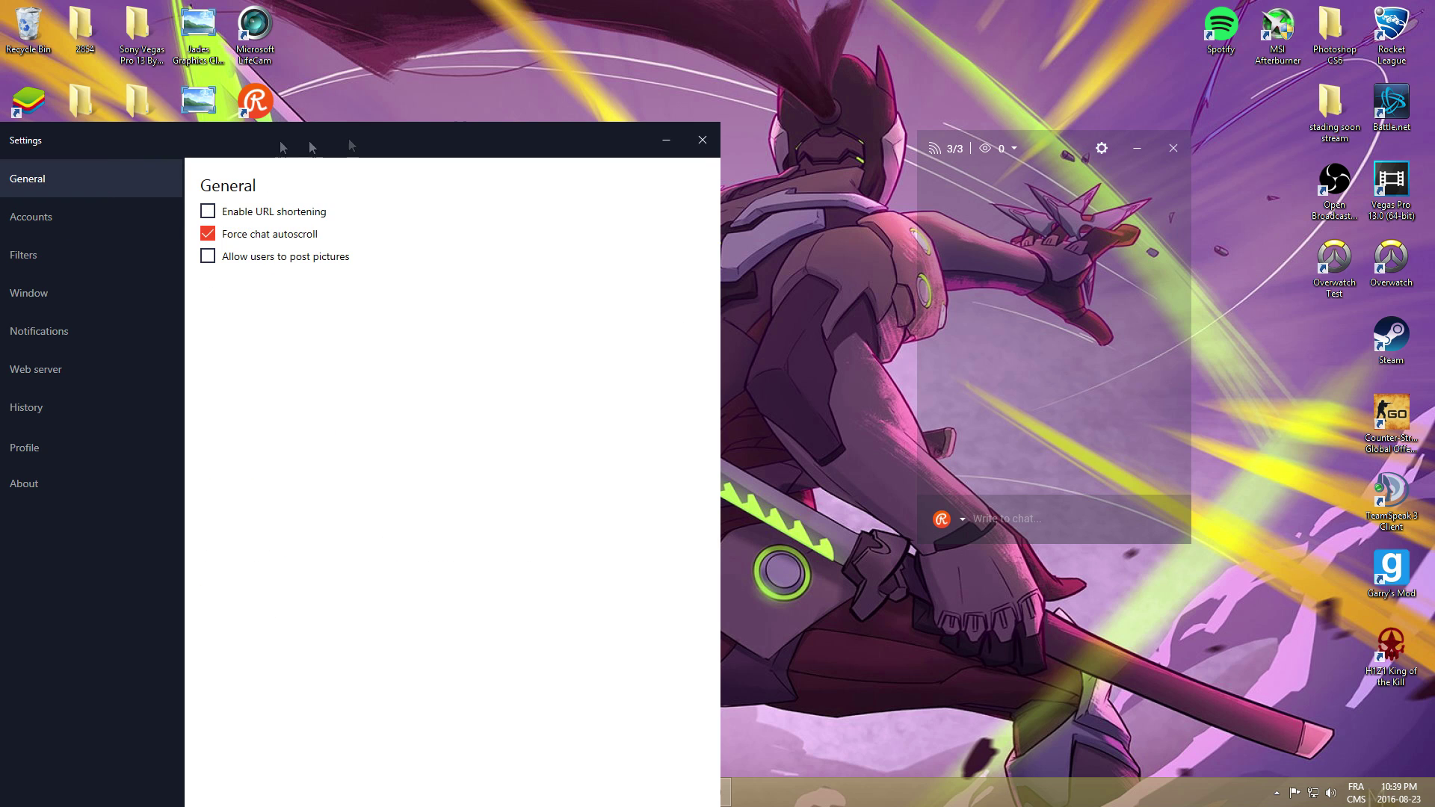
{"action": "left_click", "coordinate": [702, 140]}
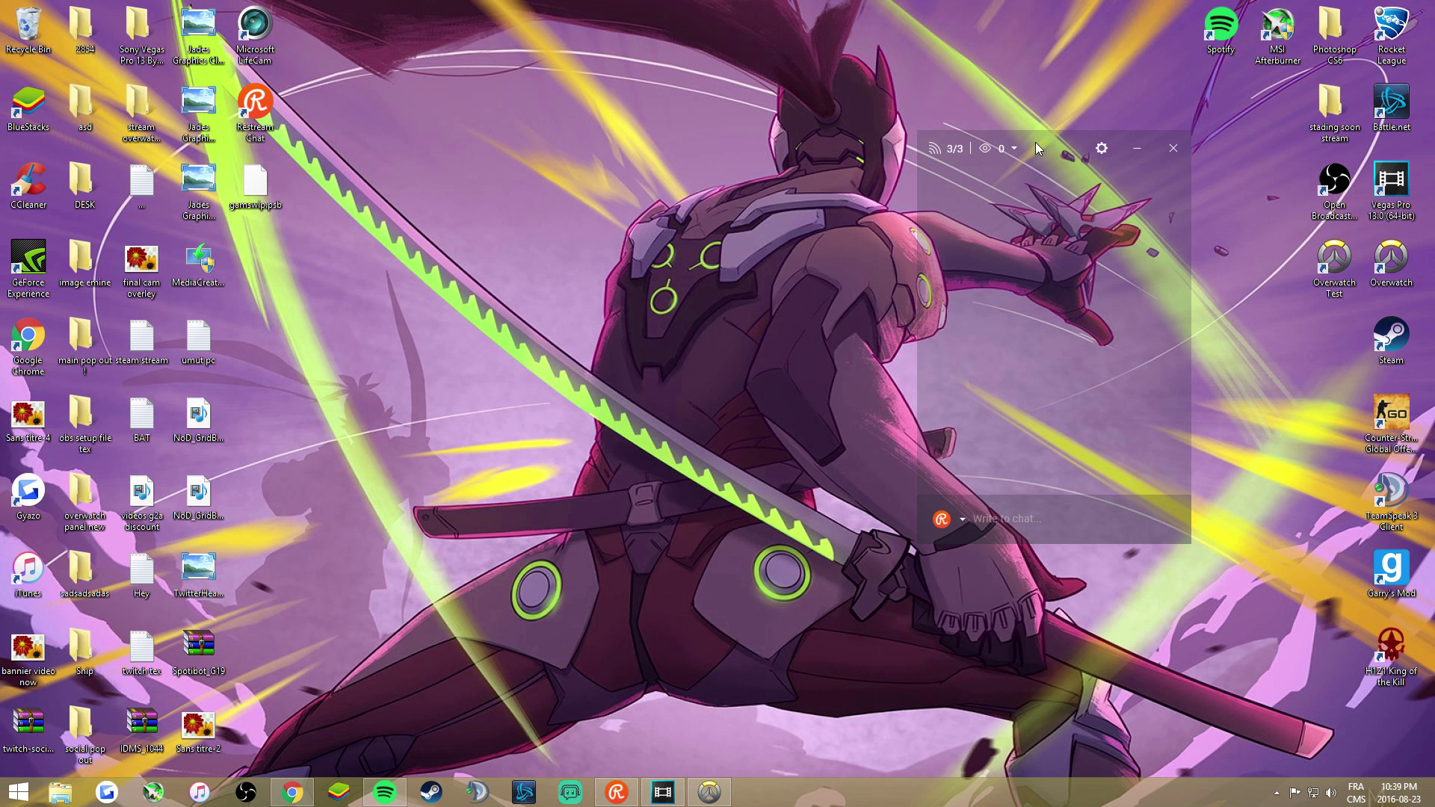
Move the chat overlay to the top-right corner and resize it from its lower-left corner.
{"action": "left_click", "coordinate": [1013, 147]}
{"action": "mouse_move", "coordinate": [1043, 141]}
{"action": "left_mouse_down"}
{"action": "mouse_move", "coordinate": [1268, 138]}
{"action": "mouse_move", "coordinate": [1293, 95]}
{"action": "mouse_move", "coordinate": [1285, 12]}
{"action": "left_mouse_up"}
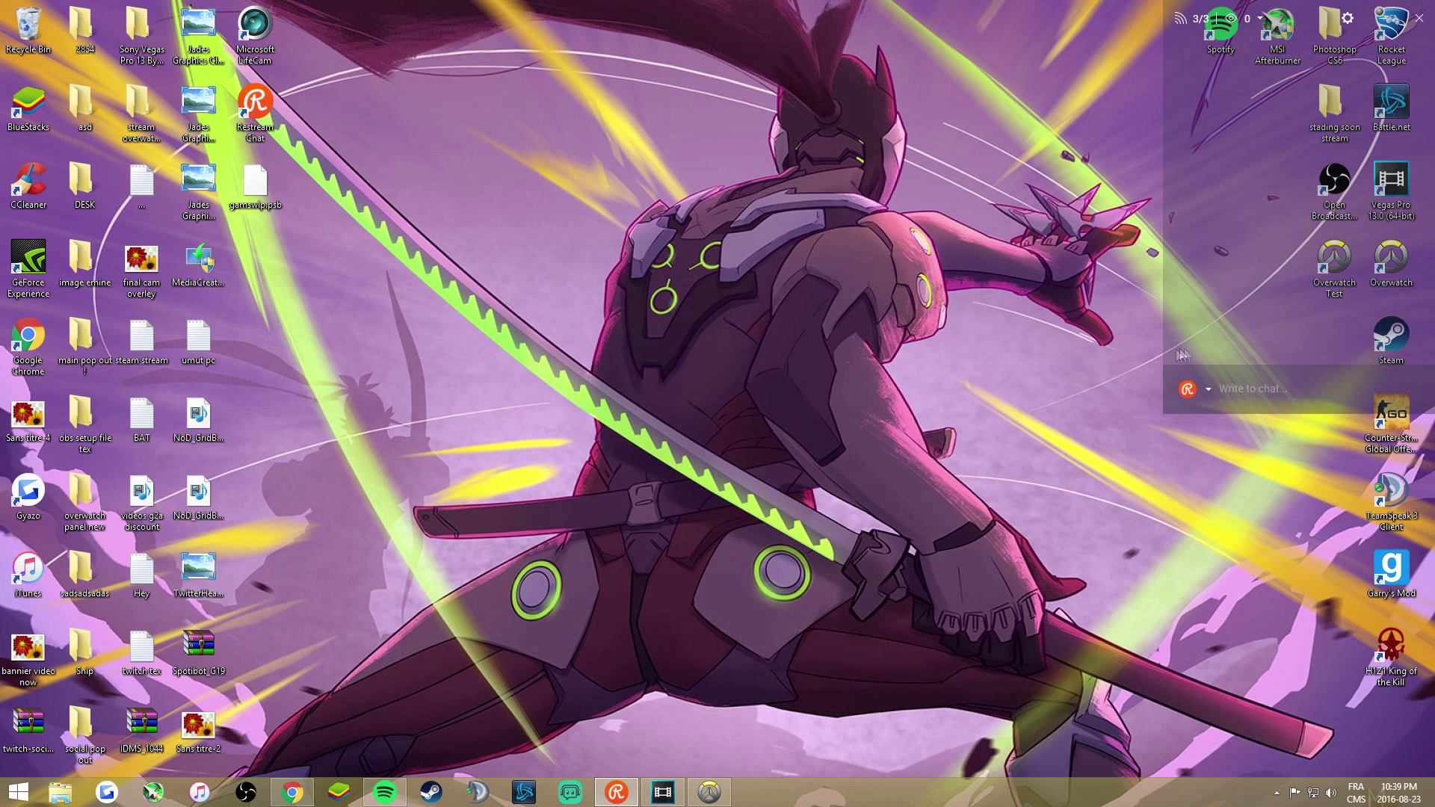
{"action": "mouse_move", "coordinate": [1165, 421]}
{"action": "left_mouse_down"}
{"action": "mouse_move", "coordinate": [1160, 224]}
{"action": "mouse_move", "coordinate": [699, 238]}
{"action": "mouse_move", "coordinate": [180, 144]}
{"action": "mouse_move", "coordinate": [2, 142]}
{"action": "mouse_move", "coordinate": [1169, 146]}
{"action": "mouse_move", "coordinate": [1177, 785]}
{"action": "mouse_move", "coordinate": [1087, 724]}
{"action": "mouse_move", "coordinate": [1119, 340]}
{"action": "mouse_move", "coordinate": [1190, 353]}
{"action": "left_mouse_up"}
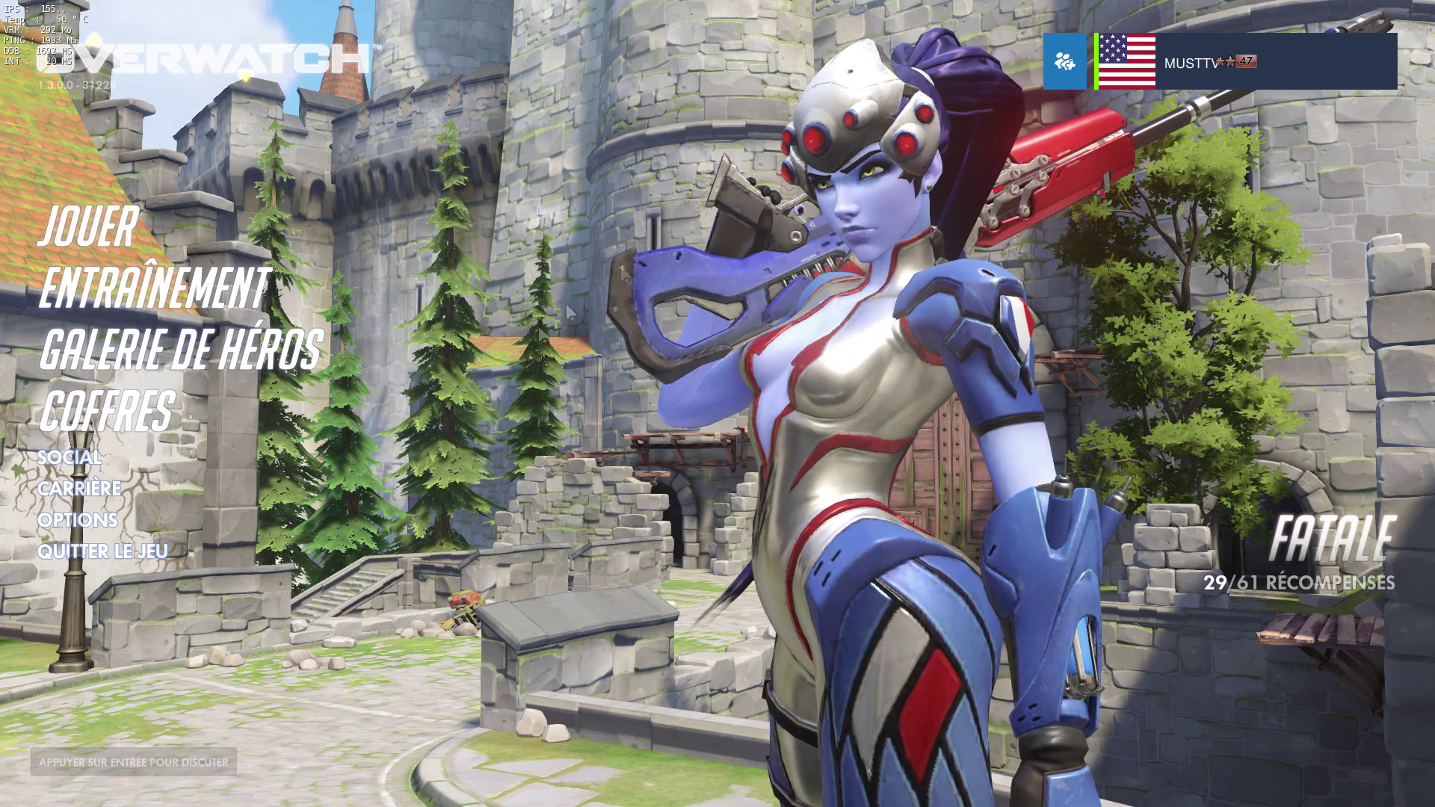
Set Mode d'affichage to Fenêtré sans bordure in Overwatch's Options > Vidéo.
{"action": "left_click", "coordinate": [78, 519]}
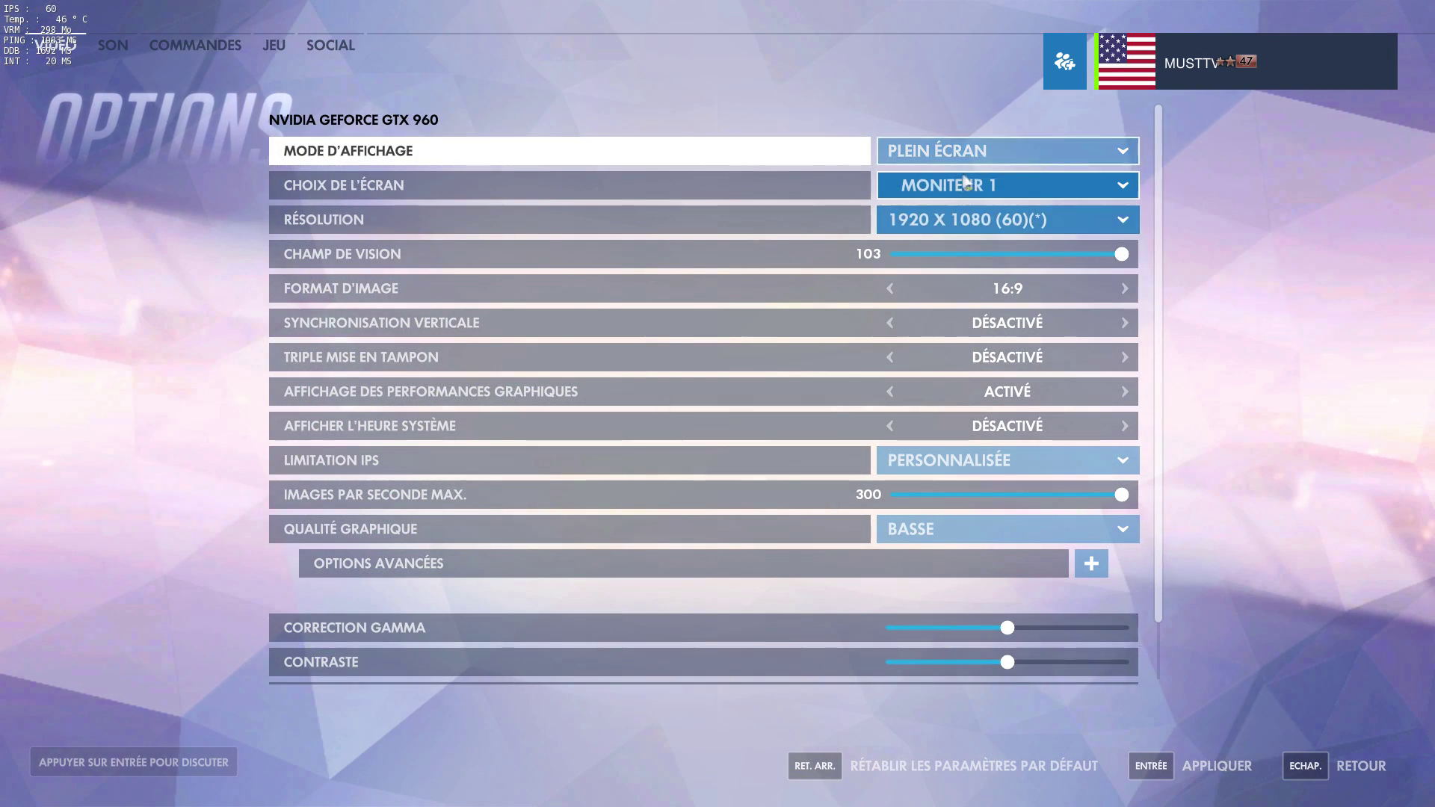
{"action": "left_click", "coordinate": [971, 150]}
{"action": "left_click", "coordinate": [971, 254]}
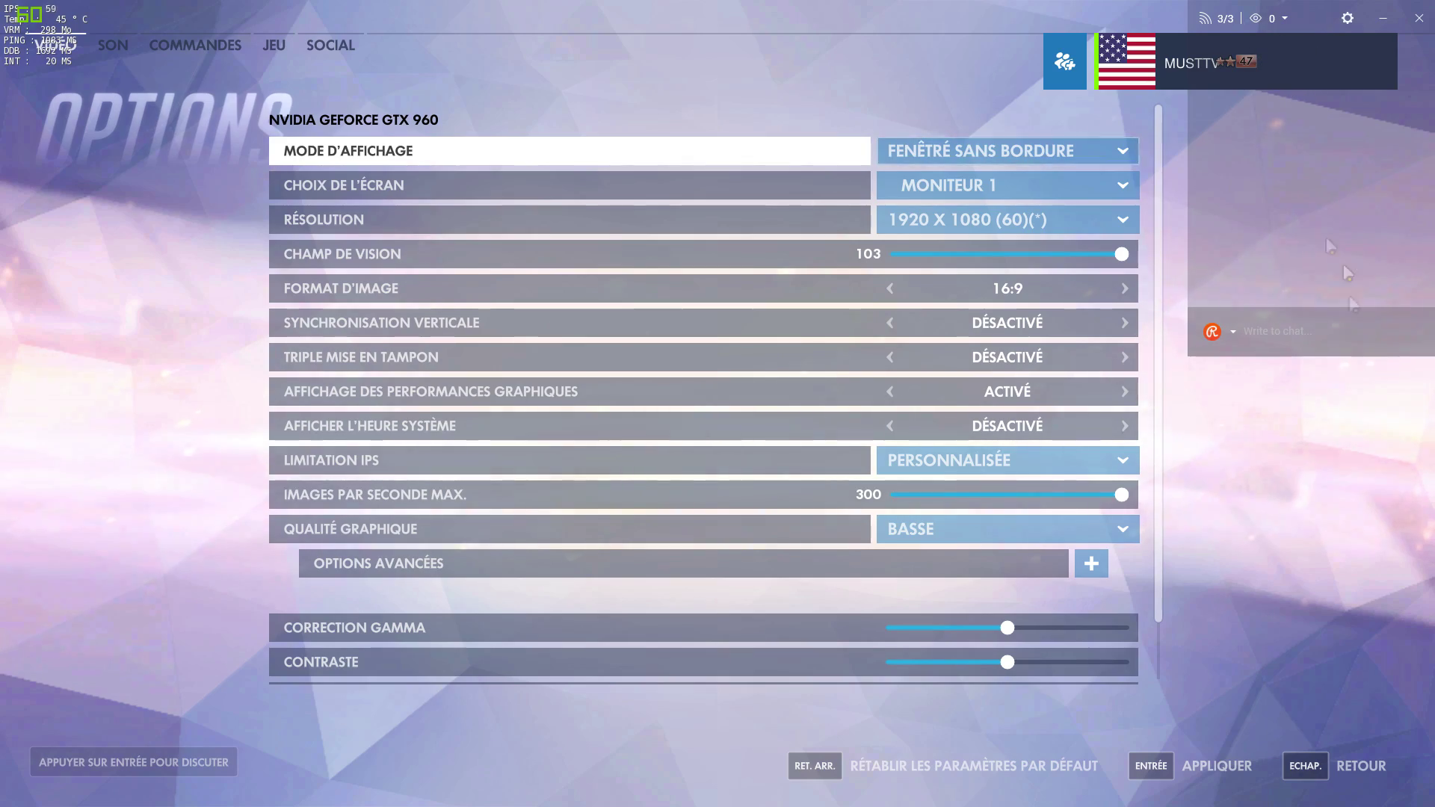
Leave Options and start a Partie Rapide match search from the JOUER menu.
{"action": "key", "text": "Escape"}
{"action": "left_click", "coordinate": [98, 224]}
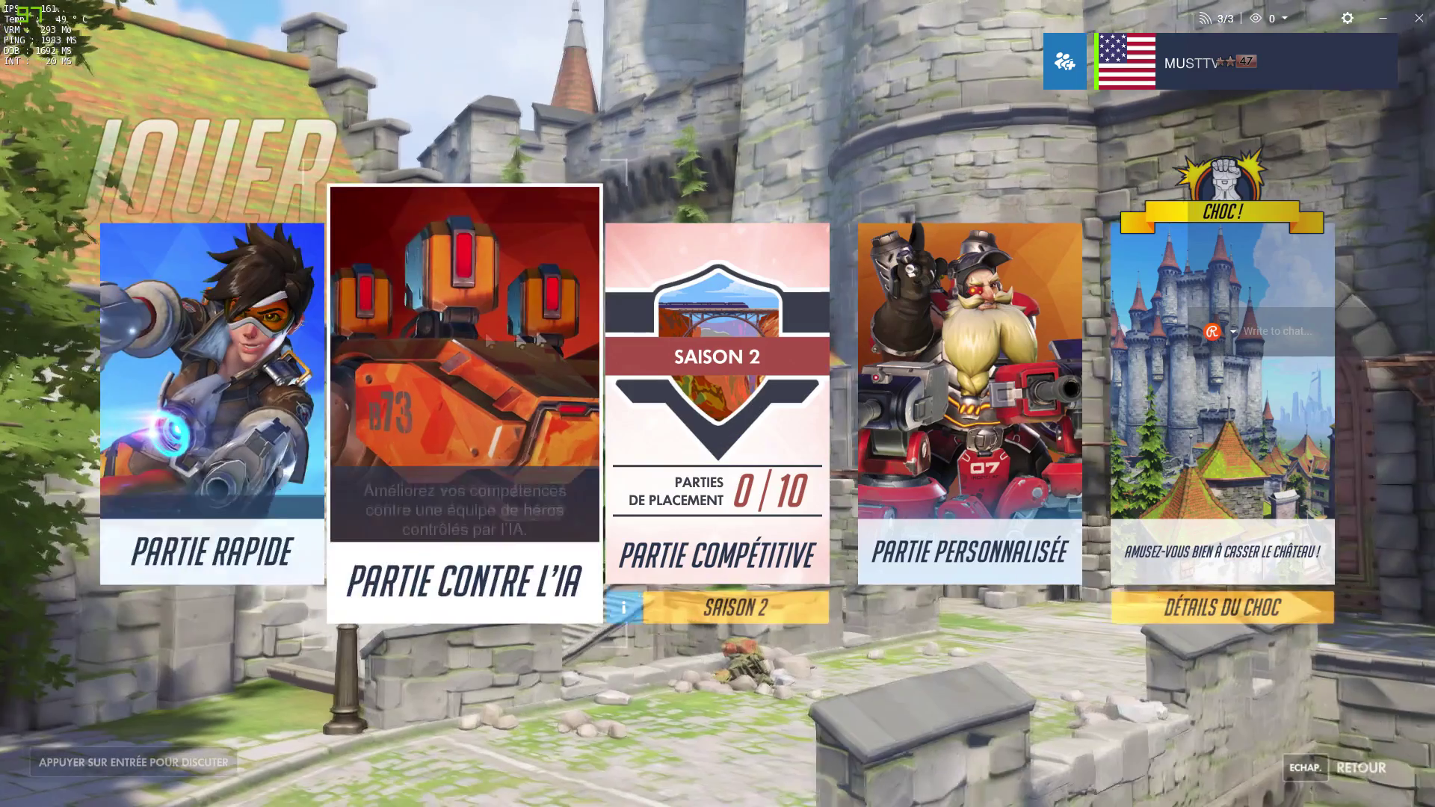
{"action": "left_click", "coordinate": [200, 354]}
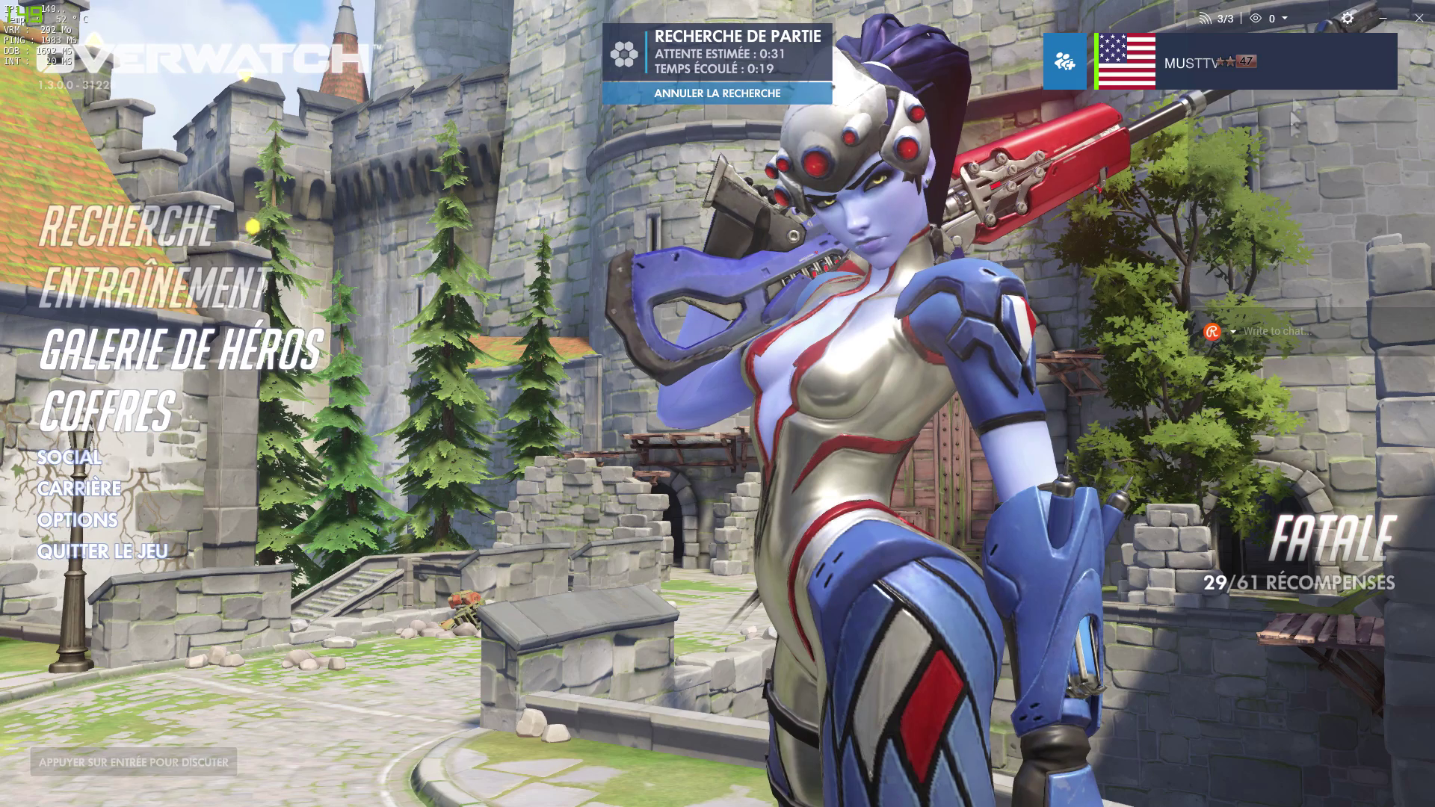
{"action": "key", "text": "alt+r"}
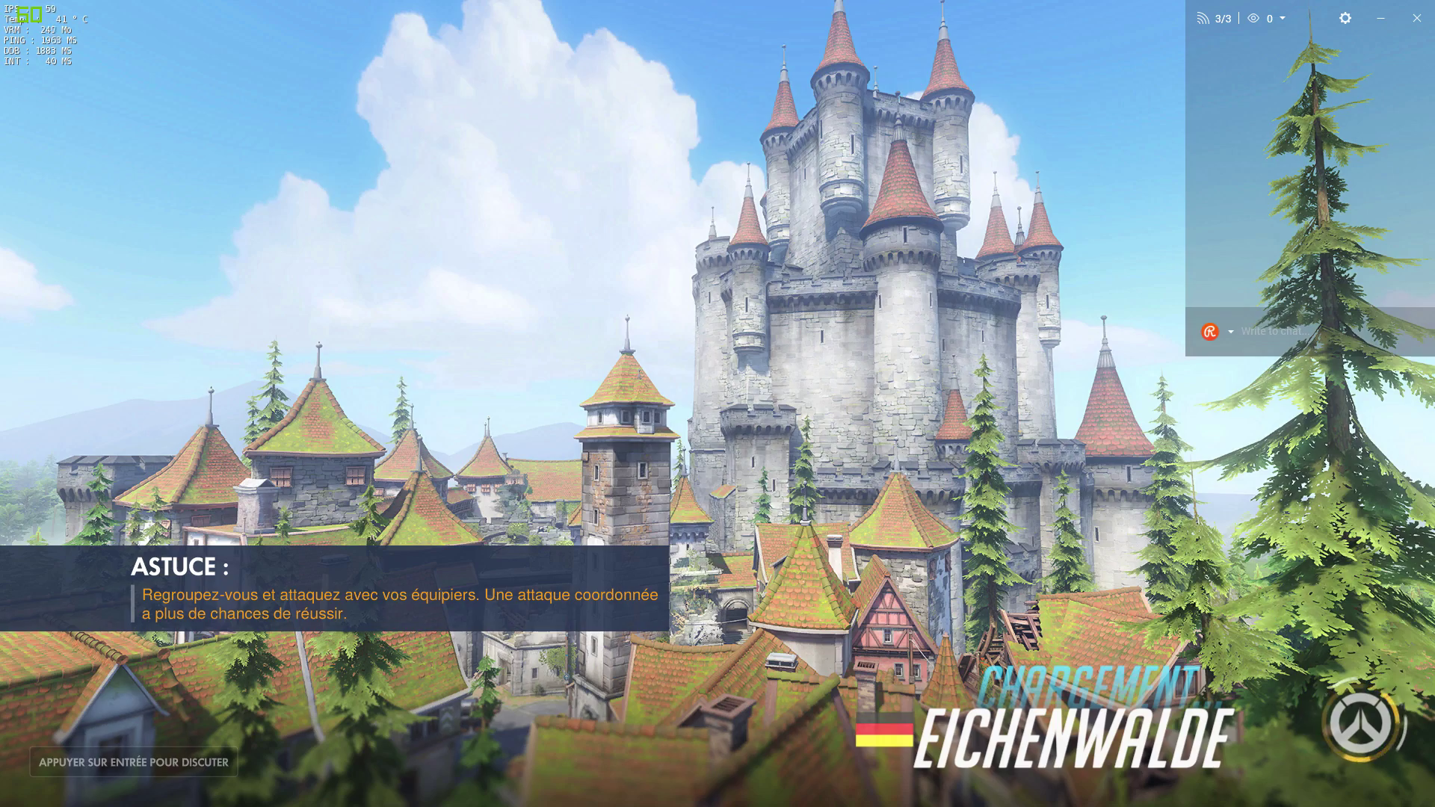
Check the Son audio settings from the loading-screen menu, then return to loading.
{"action": "key", "text": "Escape"}
{"action": "left_click", "coordinate": [710, 490]}
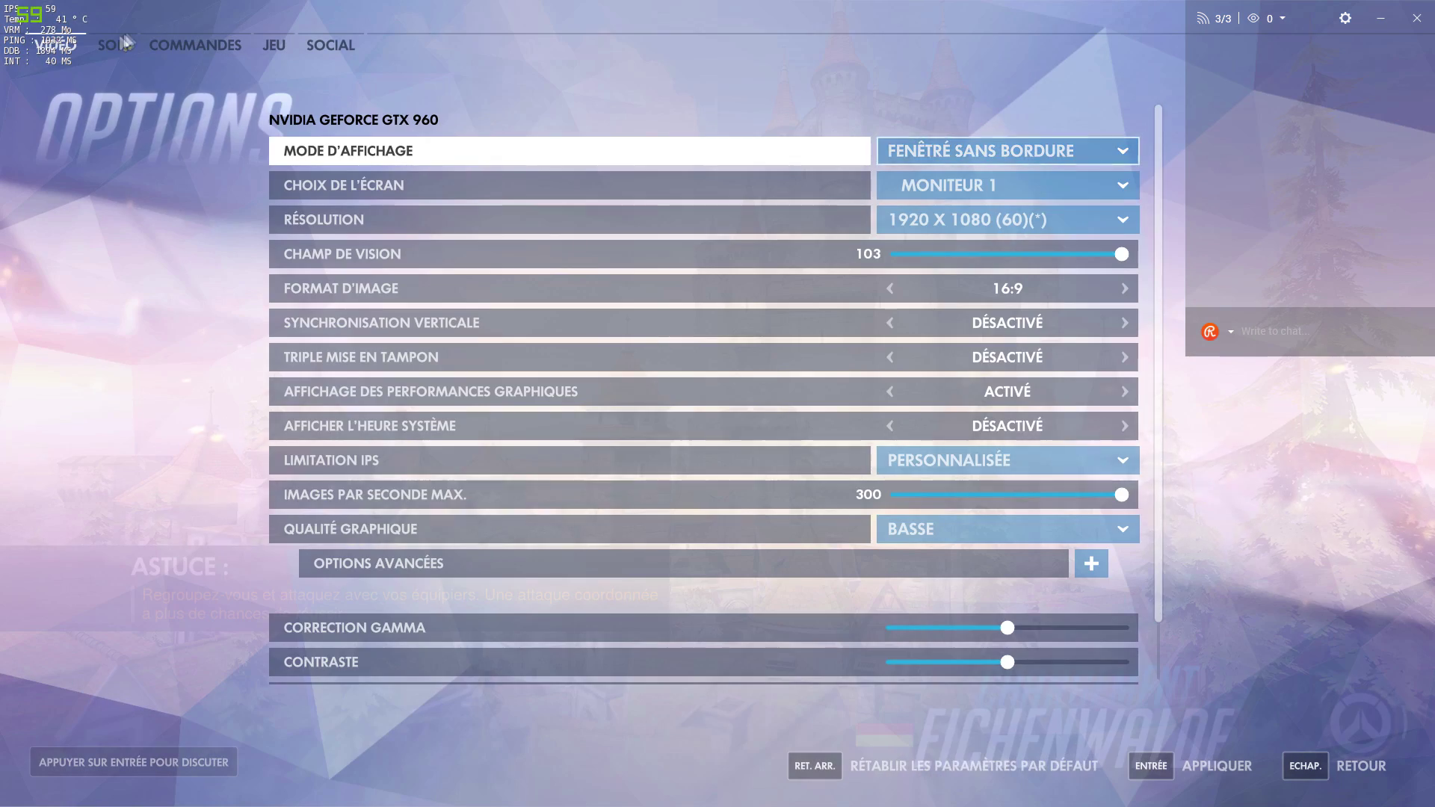
{"action": "left_click", "coordinate": [113, 45]}
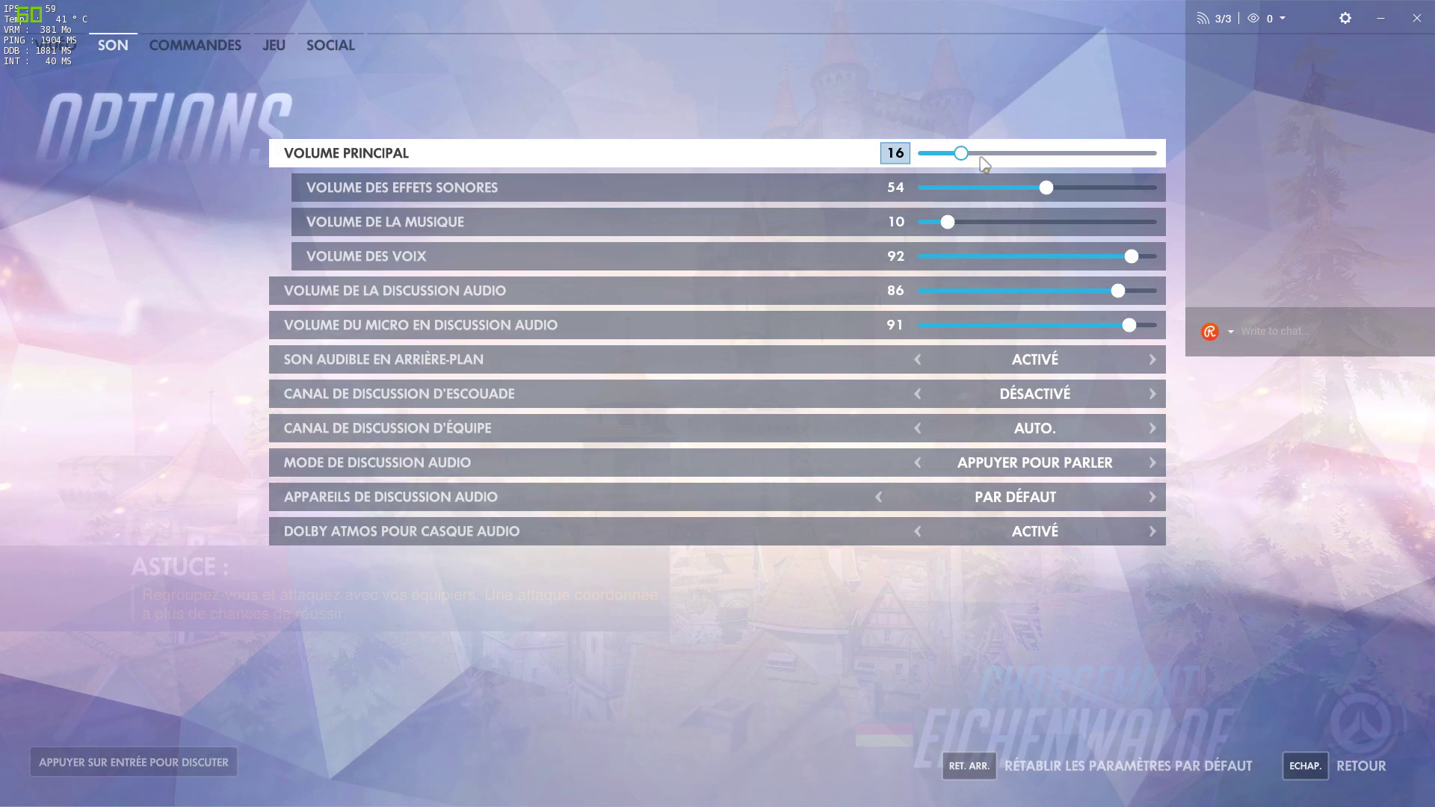
{"action": "key", "text": "Escape"}
{"action": "key", "text": "Escape"}
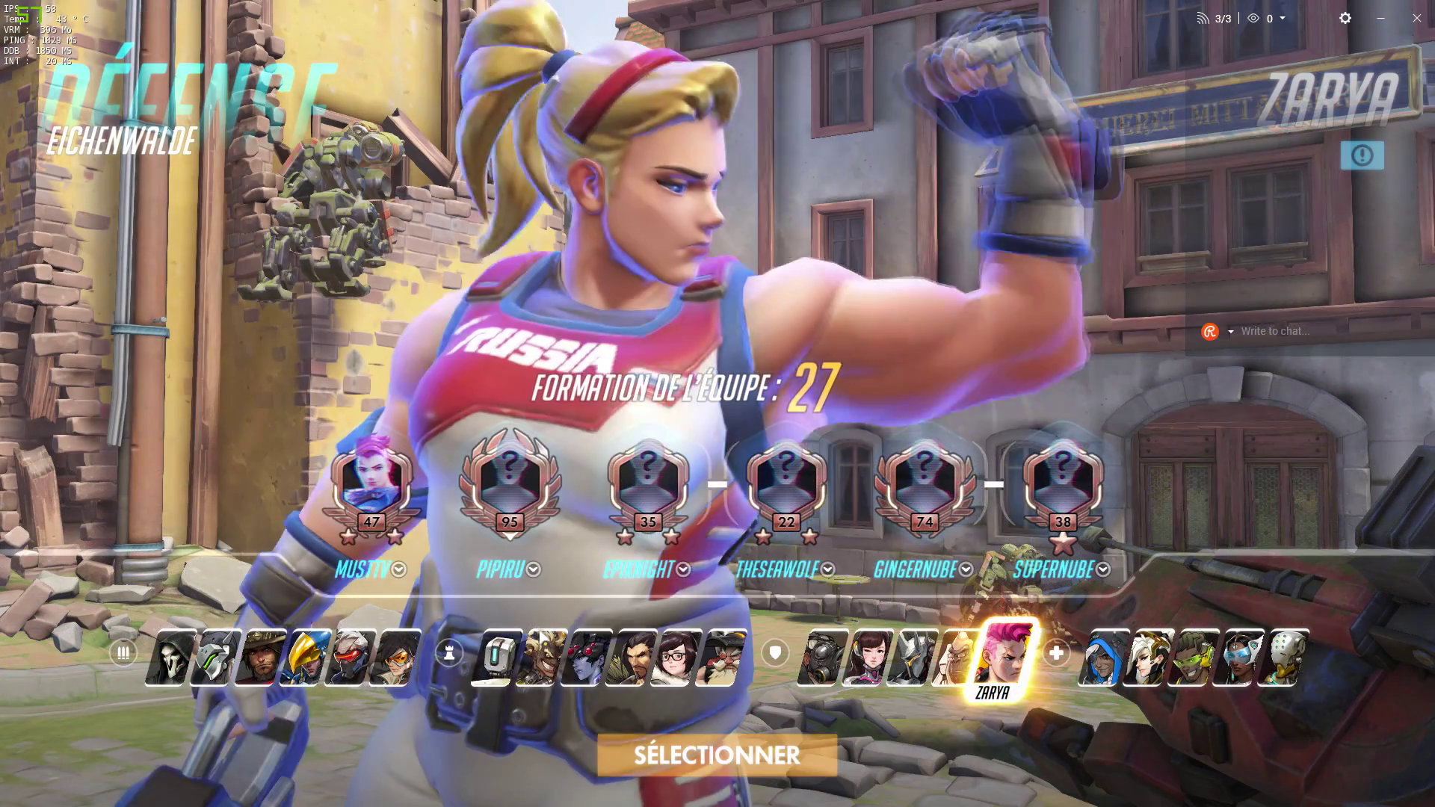
Preview Junkrat and McCree, then lock in Genji for the Eichenwalde defence.
{"action": "left_click", "coordinate": [543, 658]}
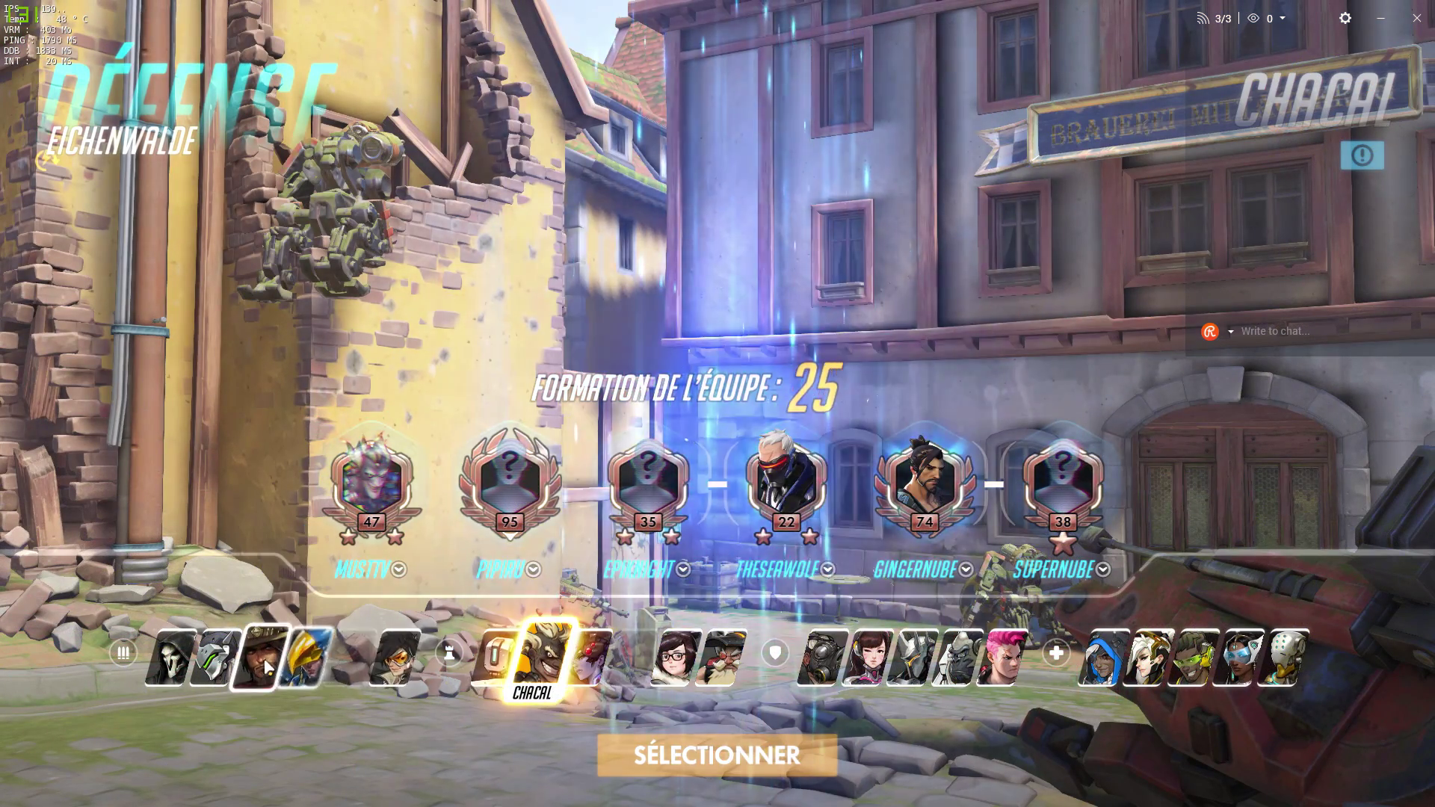
{"action": "left_click", "coordinate": [254, 657]}
{"action": "left_click", "coordinate": [217, 674]}
{"action": "left_click", "coordinate": [695, 756]}
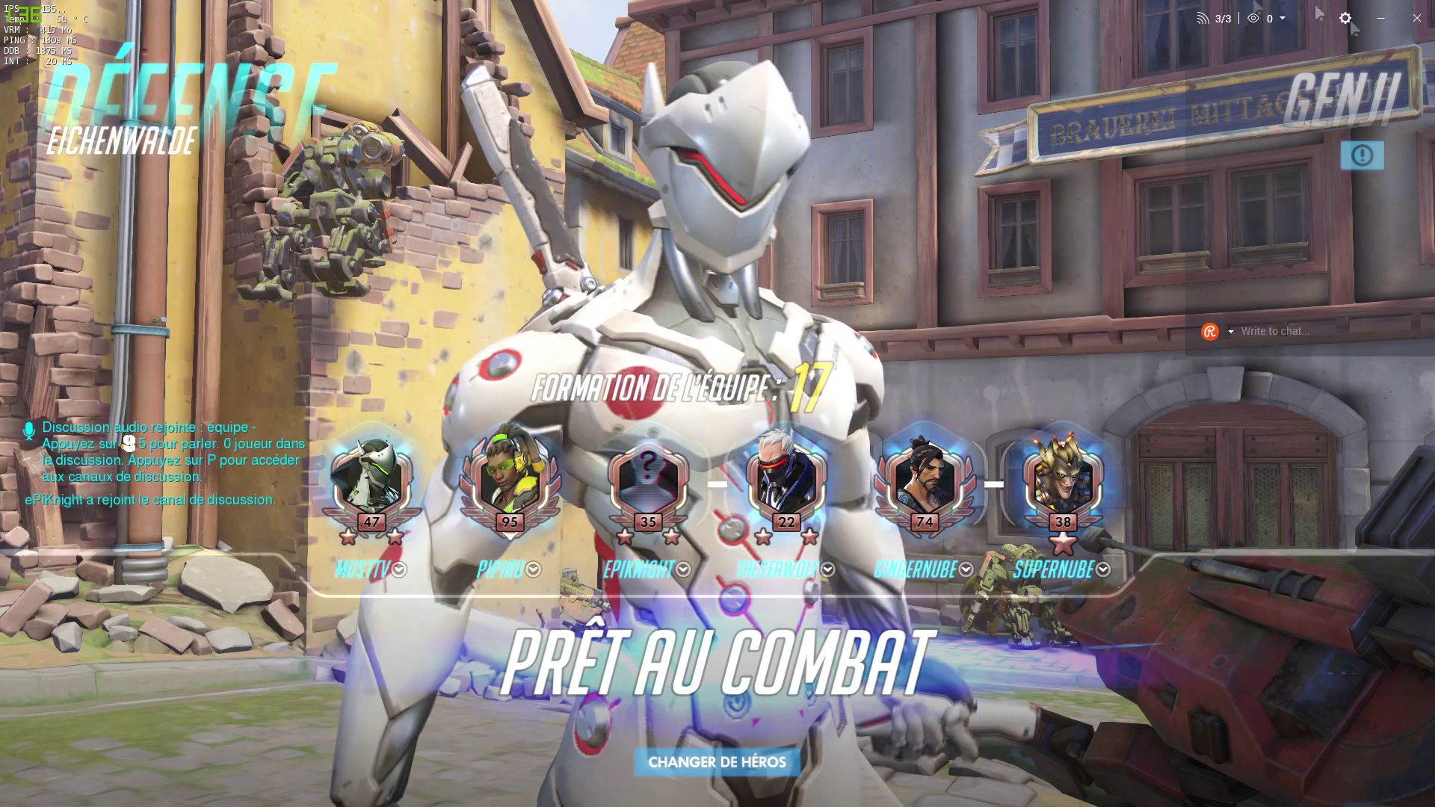
{"action": "key", "text": "alt+Tab"}
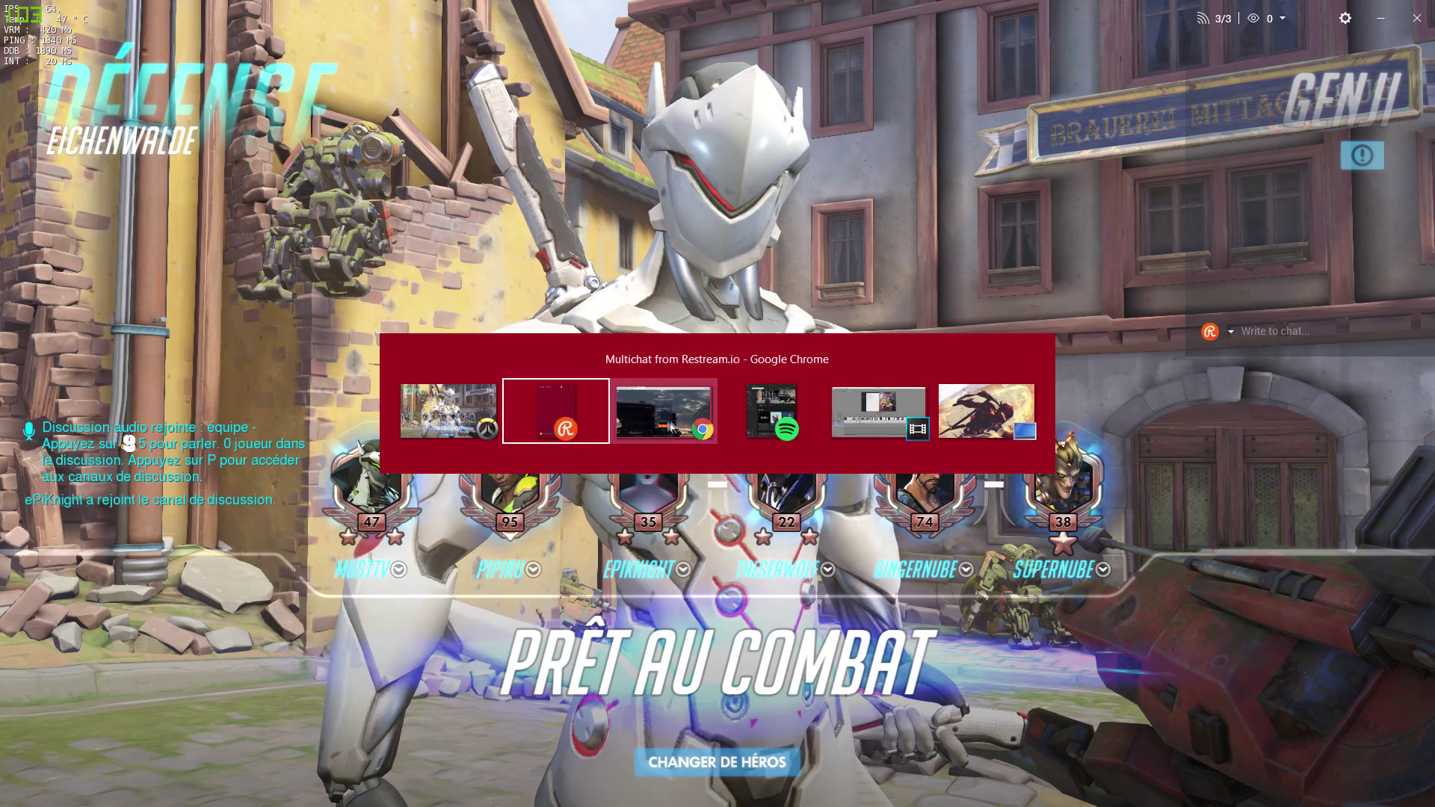
Send 'hello man !' in the Twitch channel chat, then return to Overwatch.
{"action": "key", "text": "Tab"}
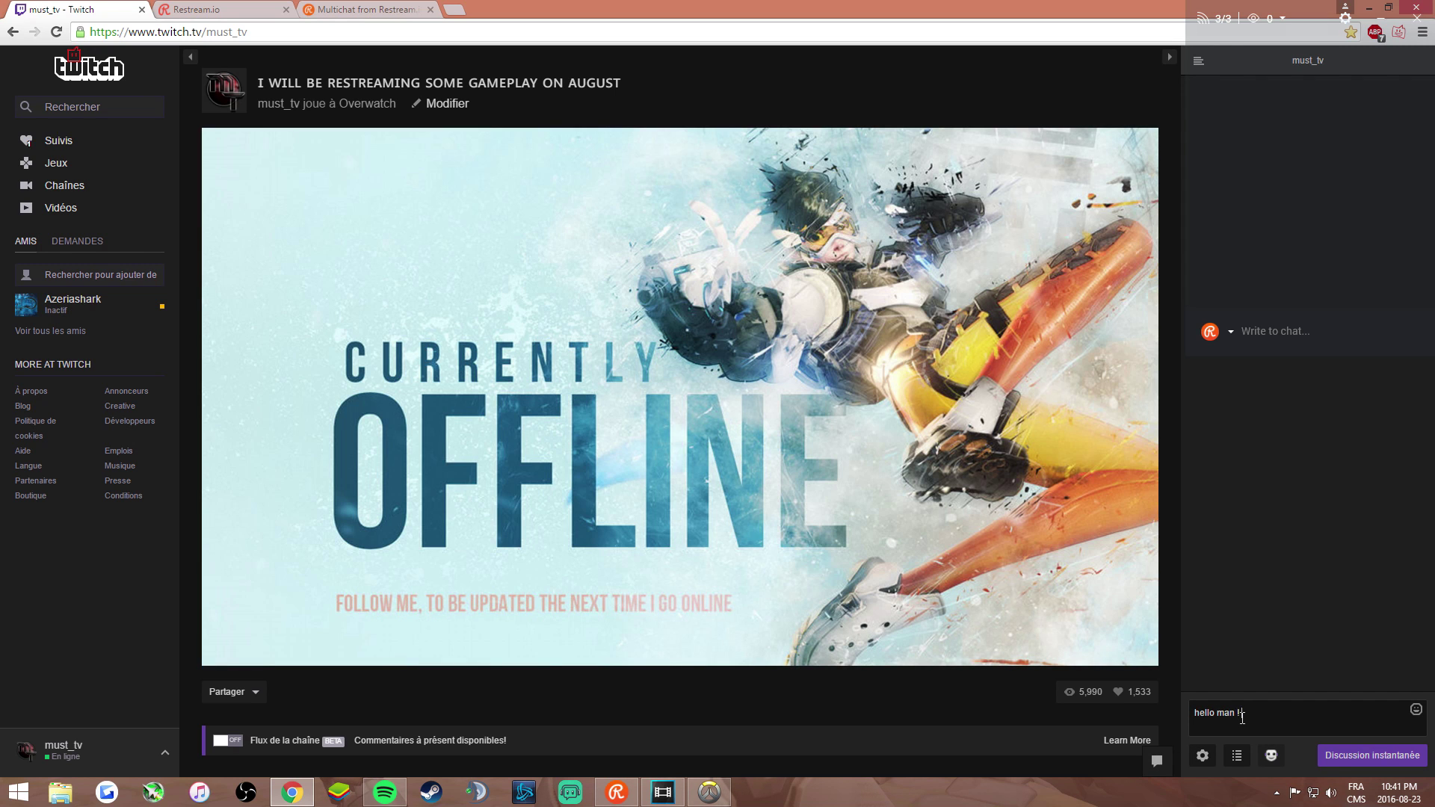
{"action": "left_click", "coordinate": [718, 794]}
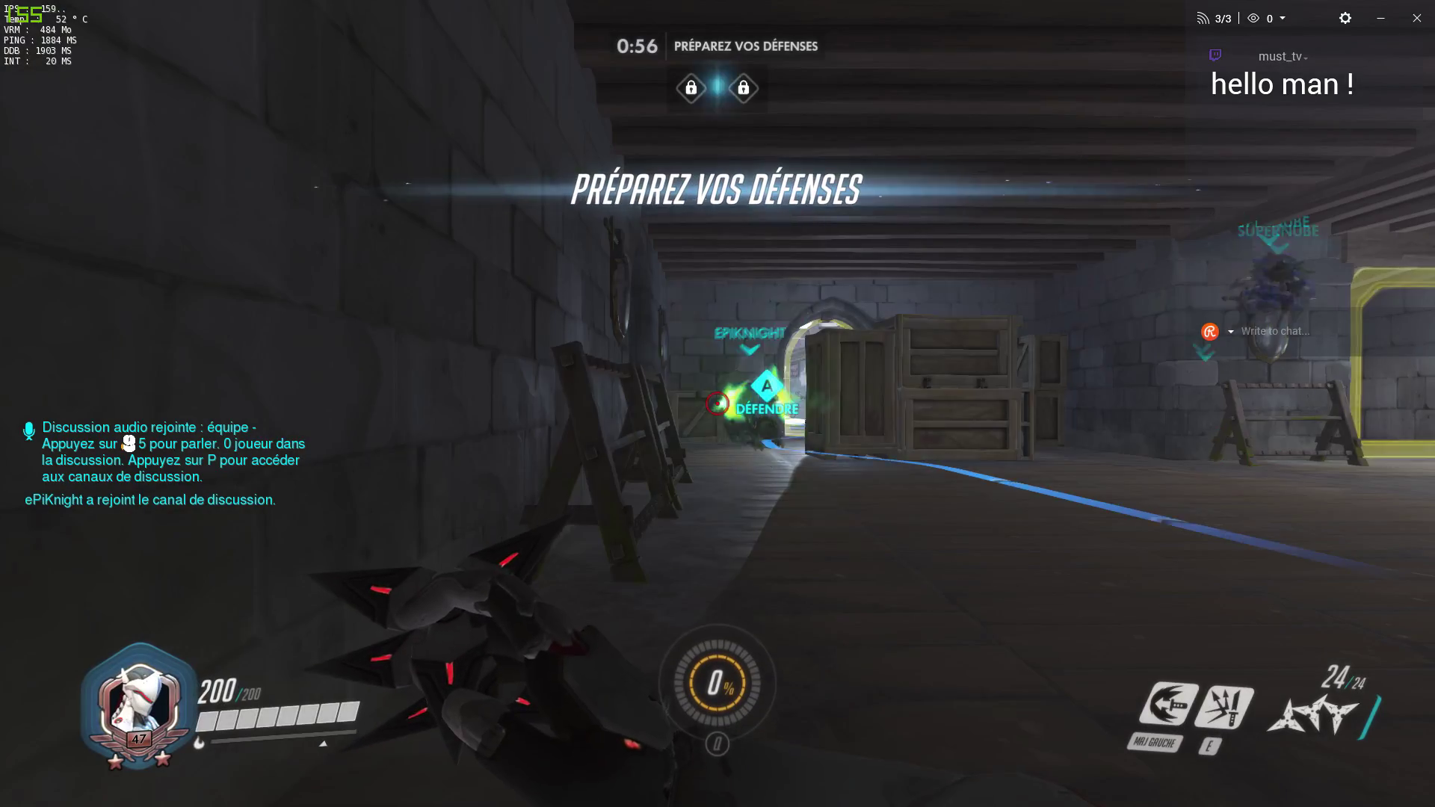
Resume play and walk out into the courtyard, throwing two shuriken volleys.
{"action": "key", "text": "Escape"}
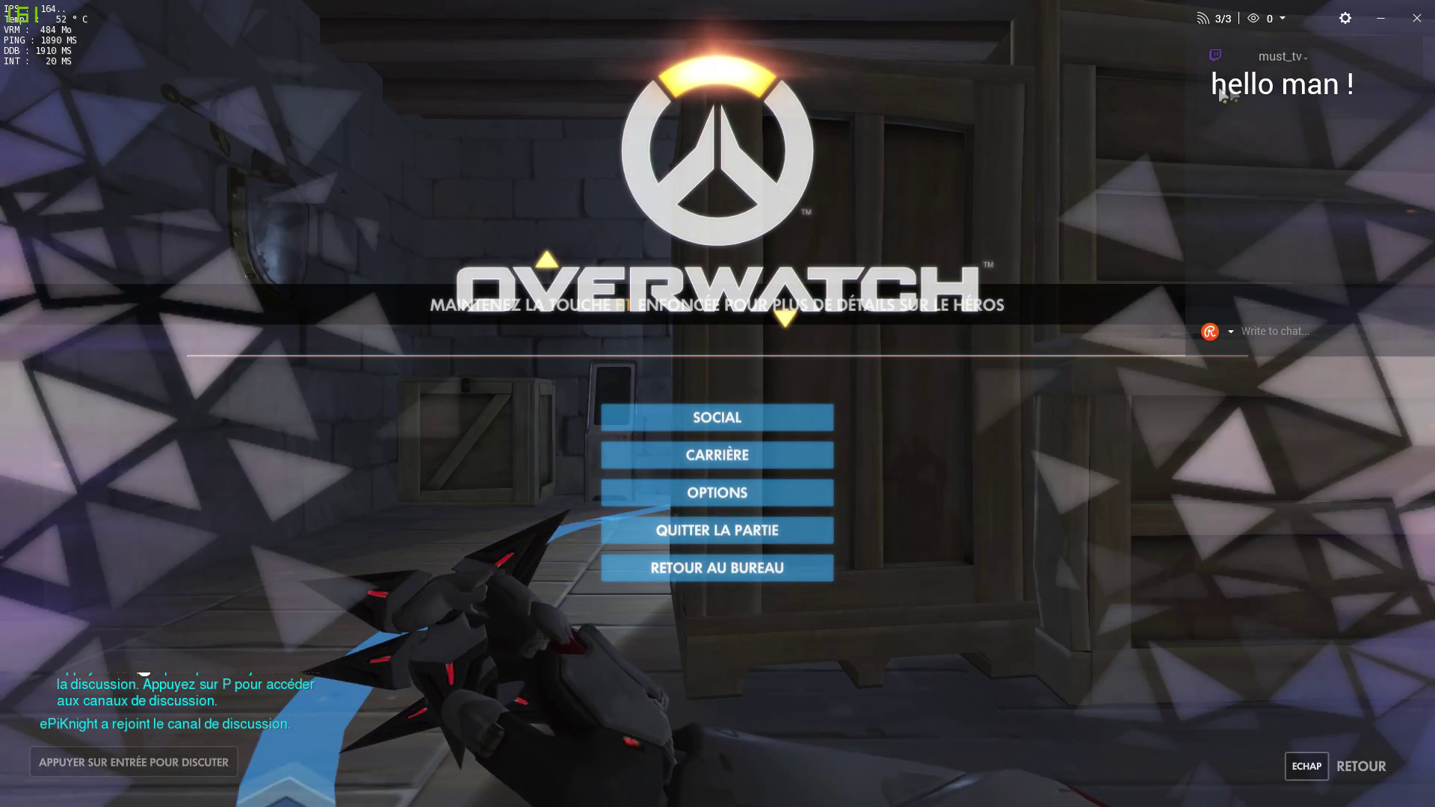
{"action": "key", "text": "Escape"}
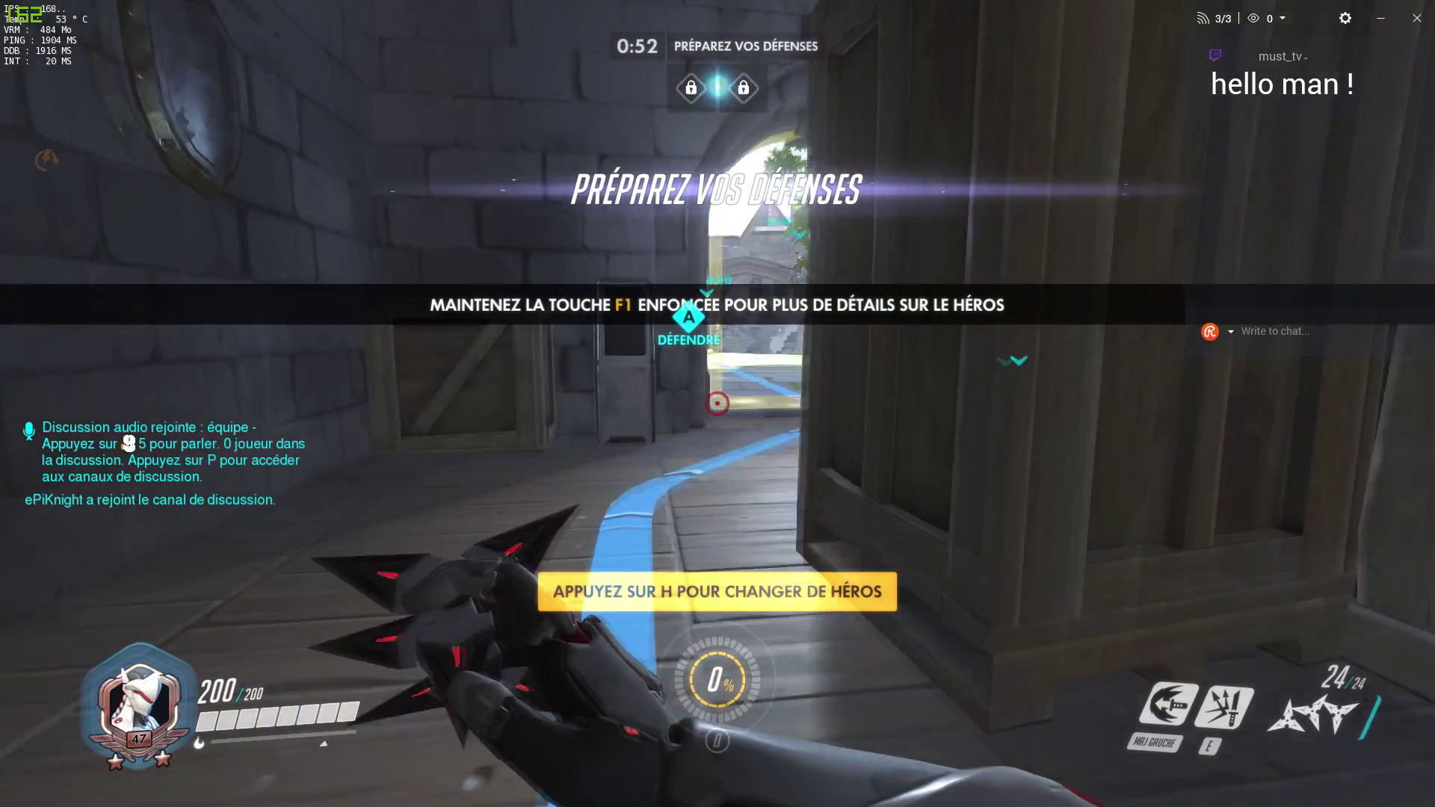
{"action": "key", "text": "w"}
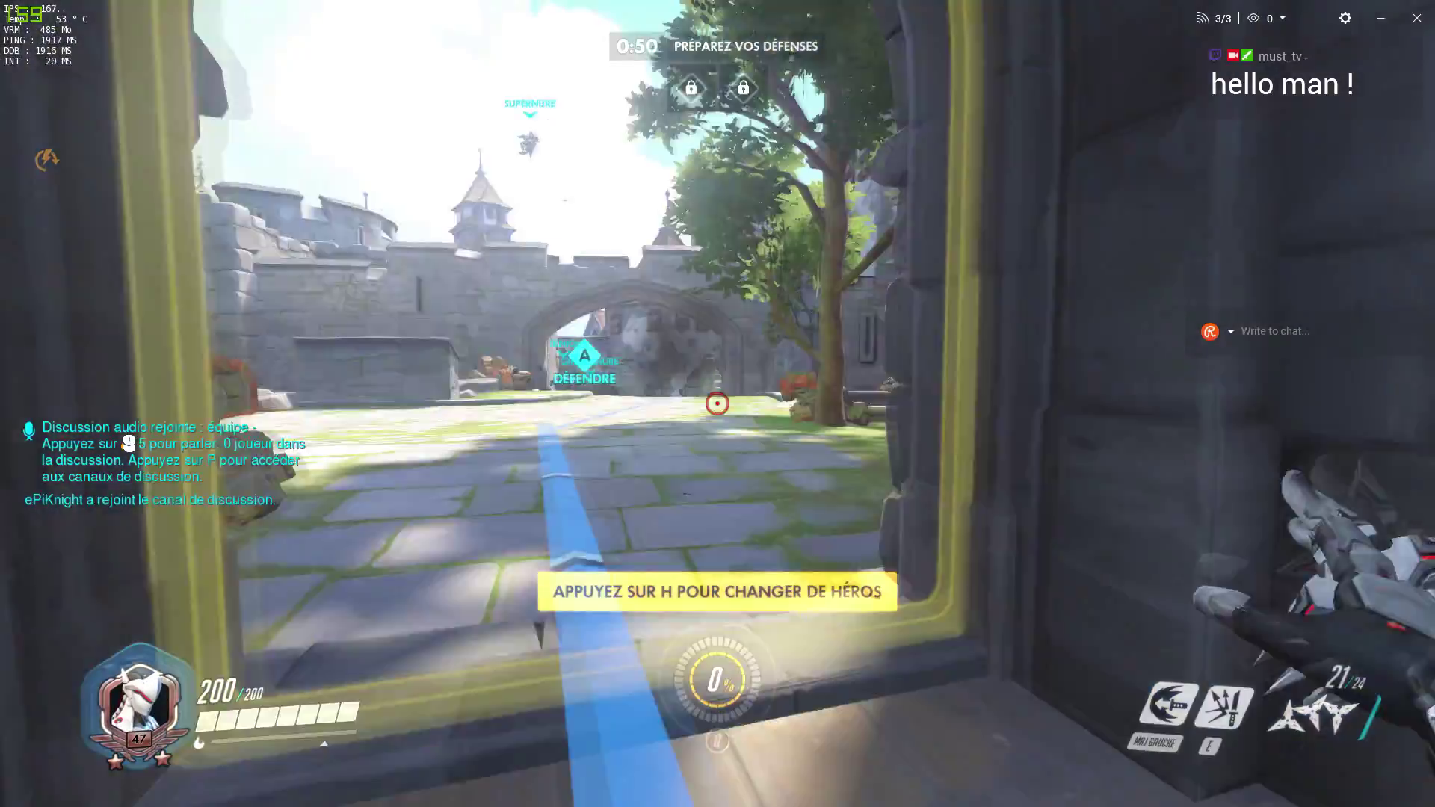
{"action": "left_click", "coordinate": [717, 403]}
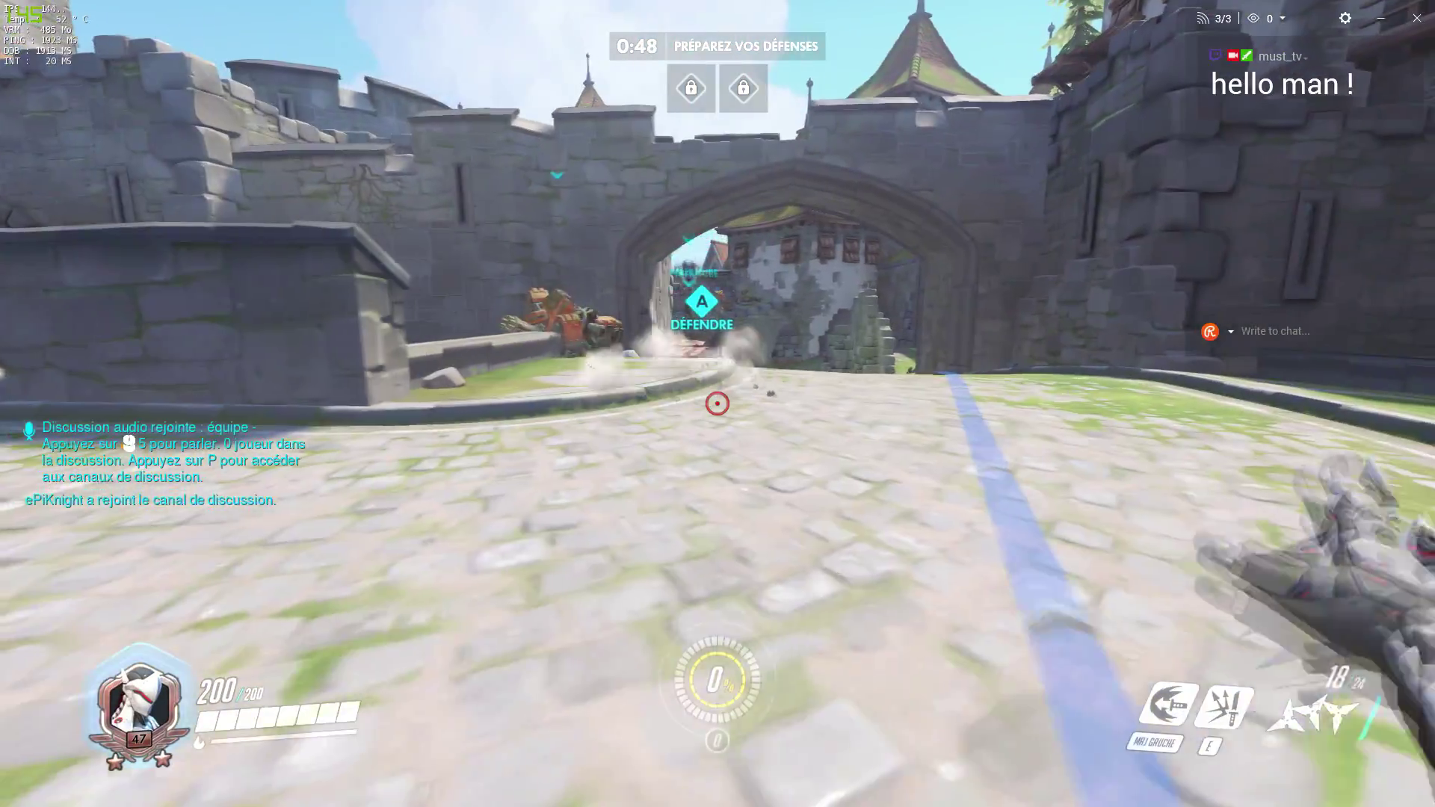
{"action": "left_click", "coordinate": [716, 403]}
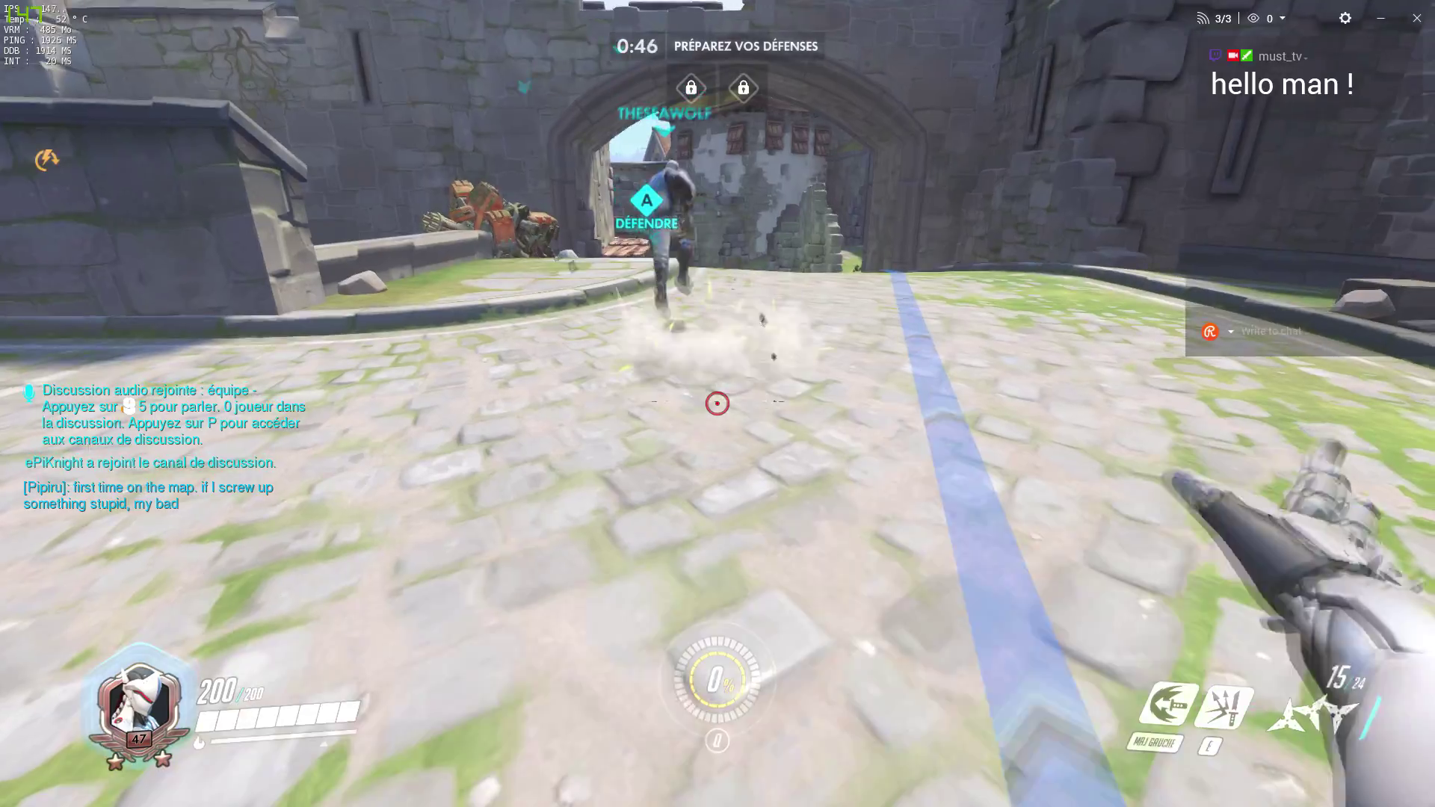
Advance toward the health-pack doorway, throw shurikens at the archway, then pause the game.
{"action": "key", "text": "w"}
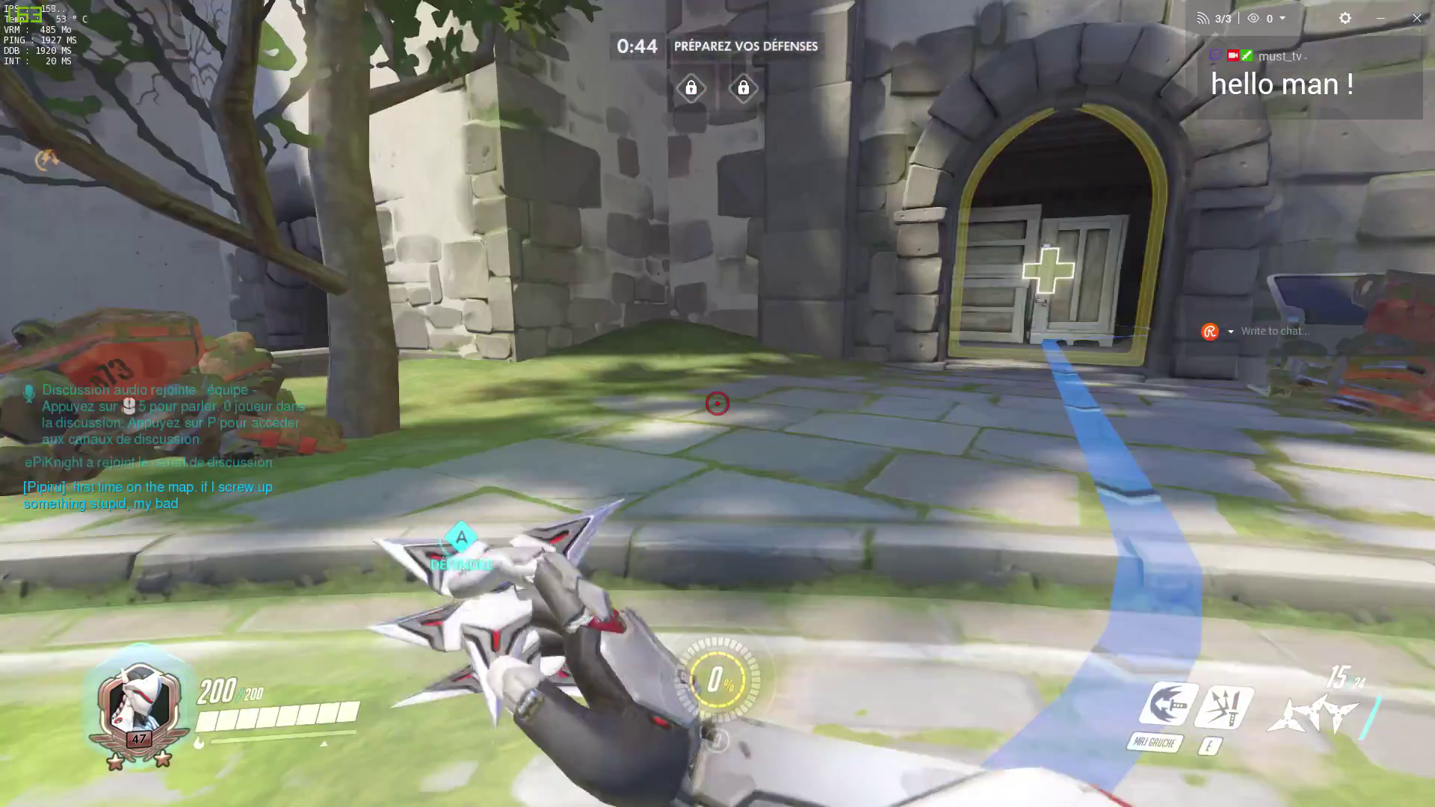
{"action": "left_click", "coordinate": [717, 403]}
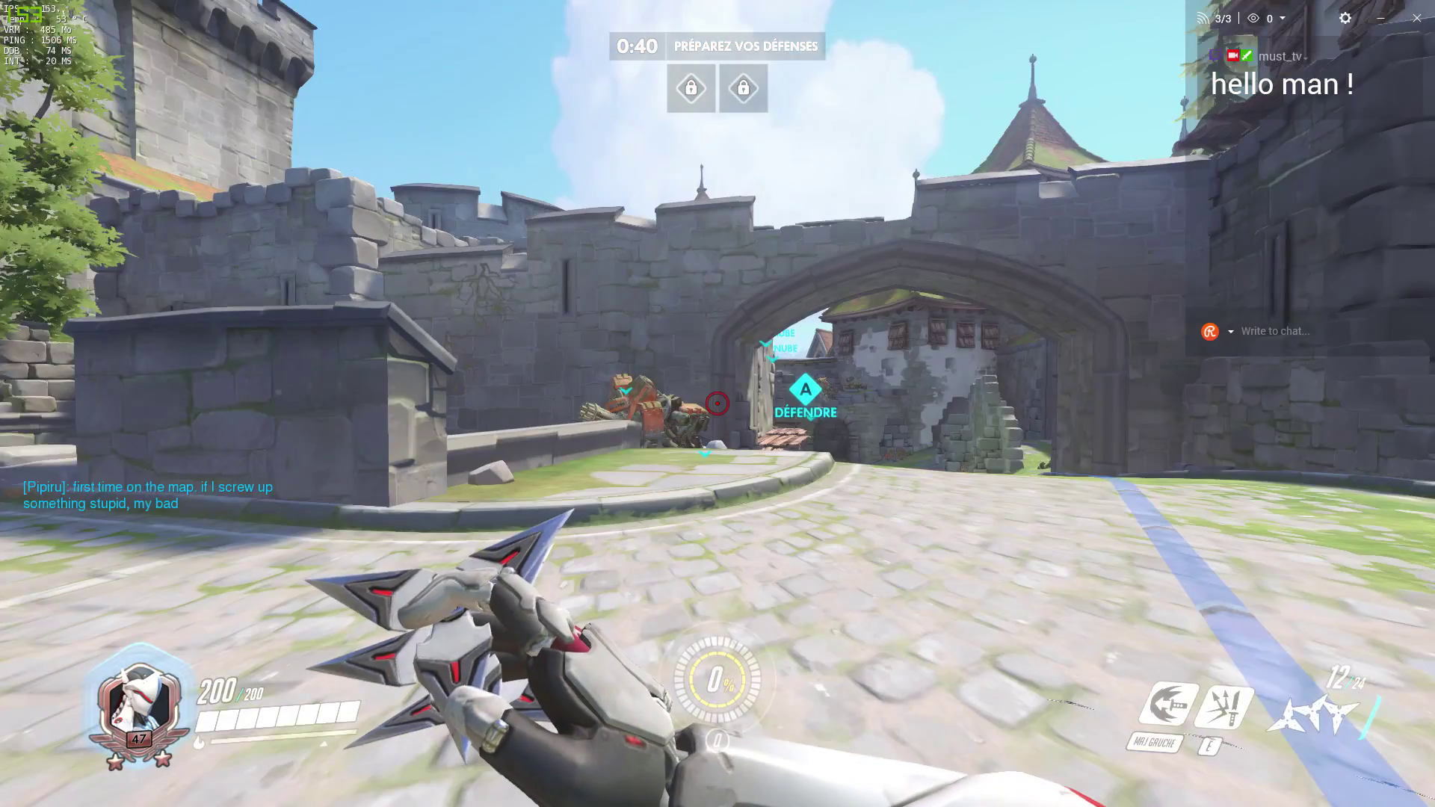
{"action": "key", "text": "Escape"}
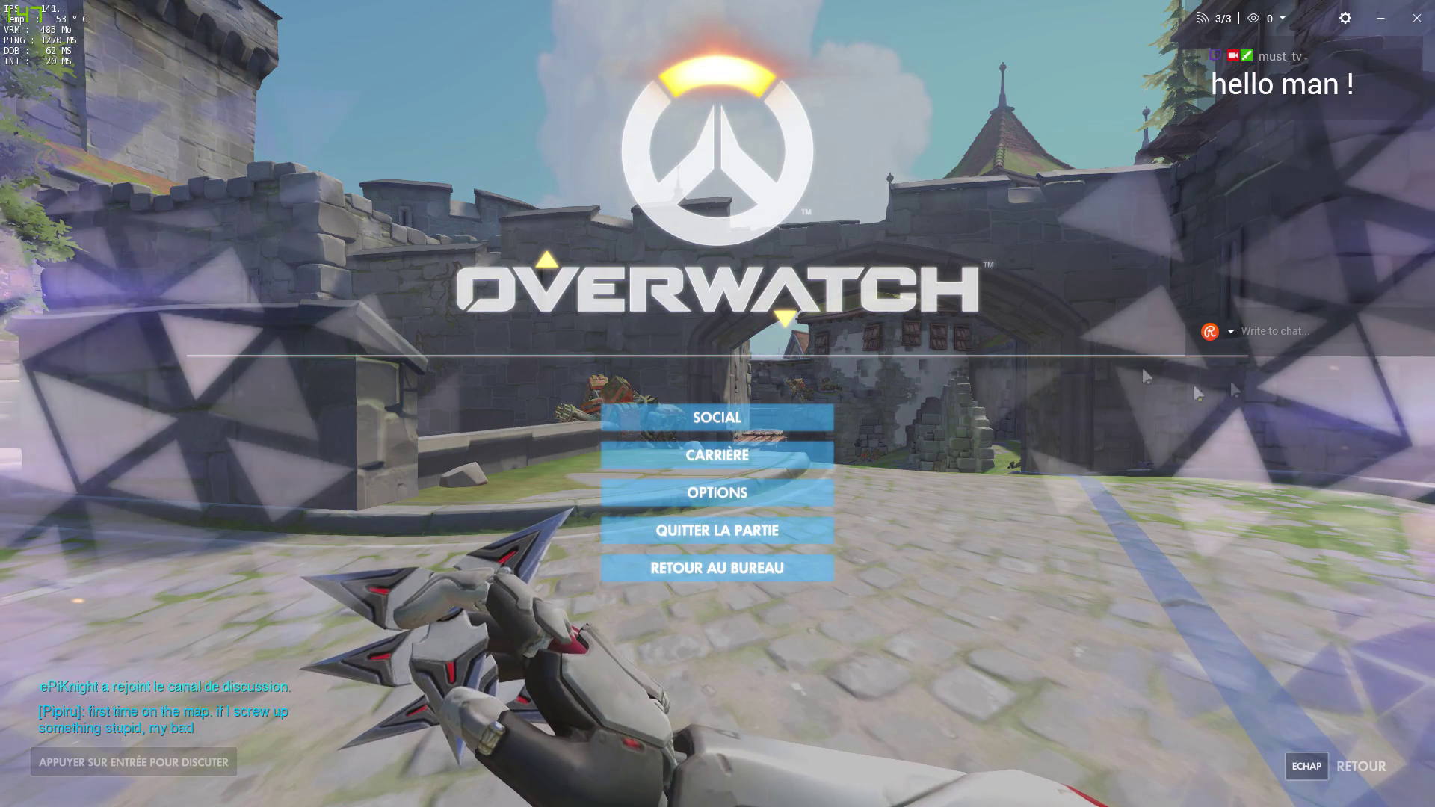
{"action": "key", "text": "Escape"}
{"action": "key", "text": "Escape"}
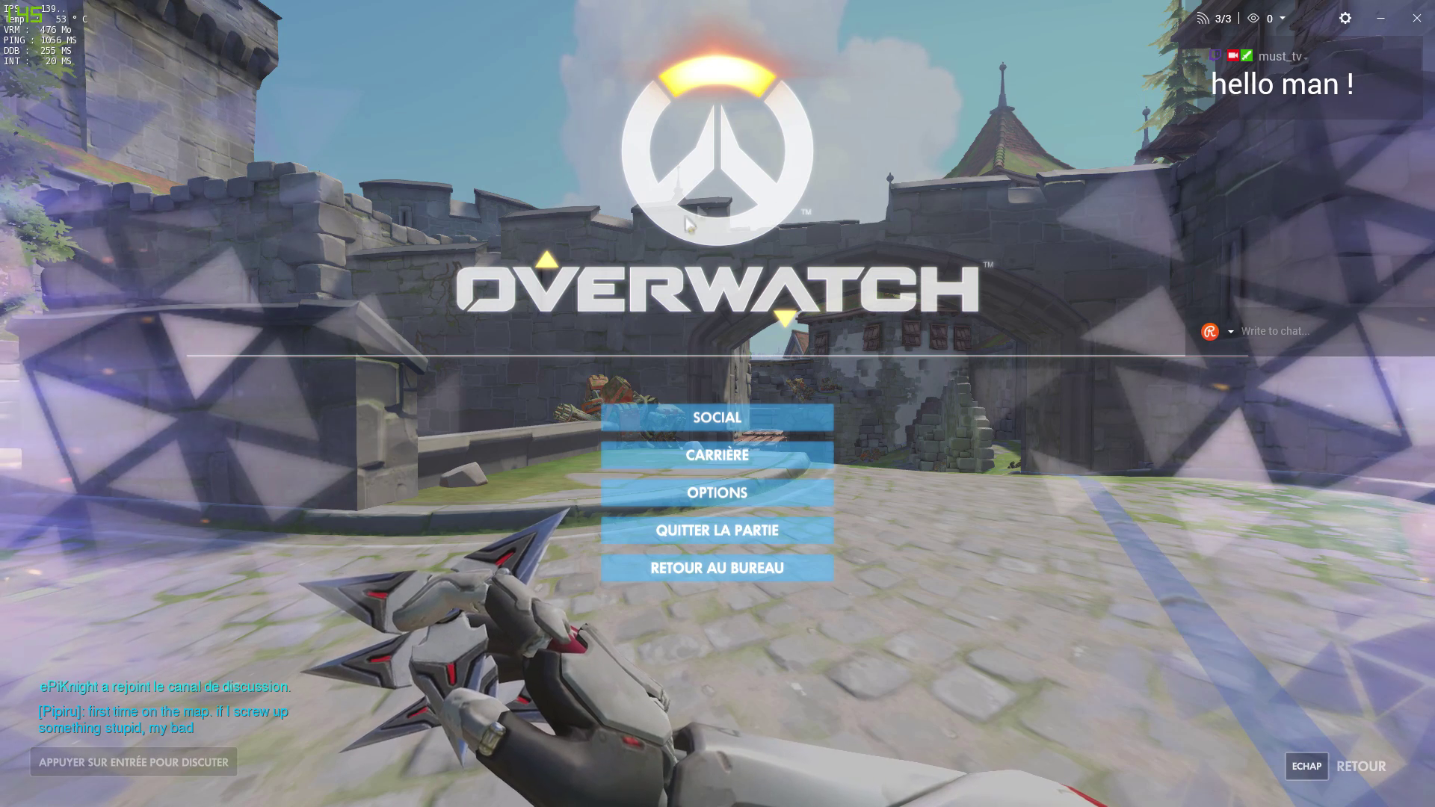
{"action": "key", "text": "Escape"}
Post 'suh !' in Twitch chat, return to Overwatch and throw a shuriken volley.
{"action": "key", "text": "alt+Tab"}
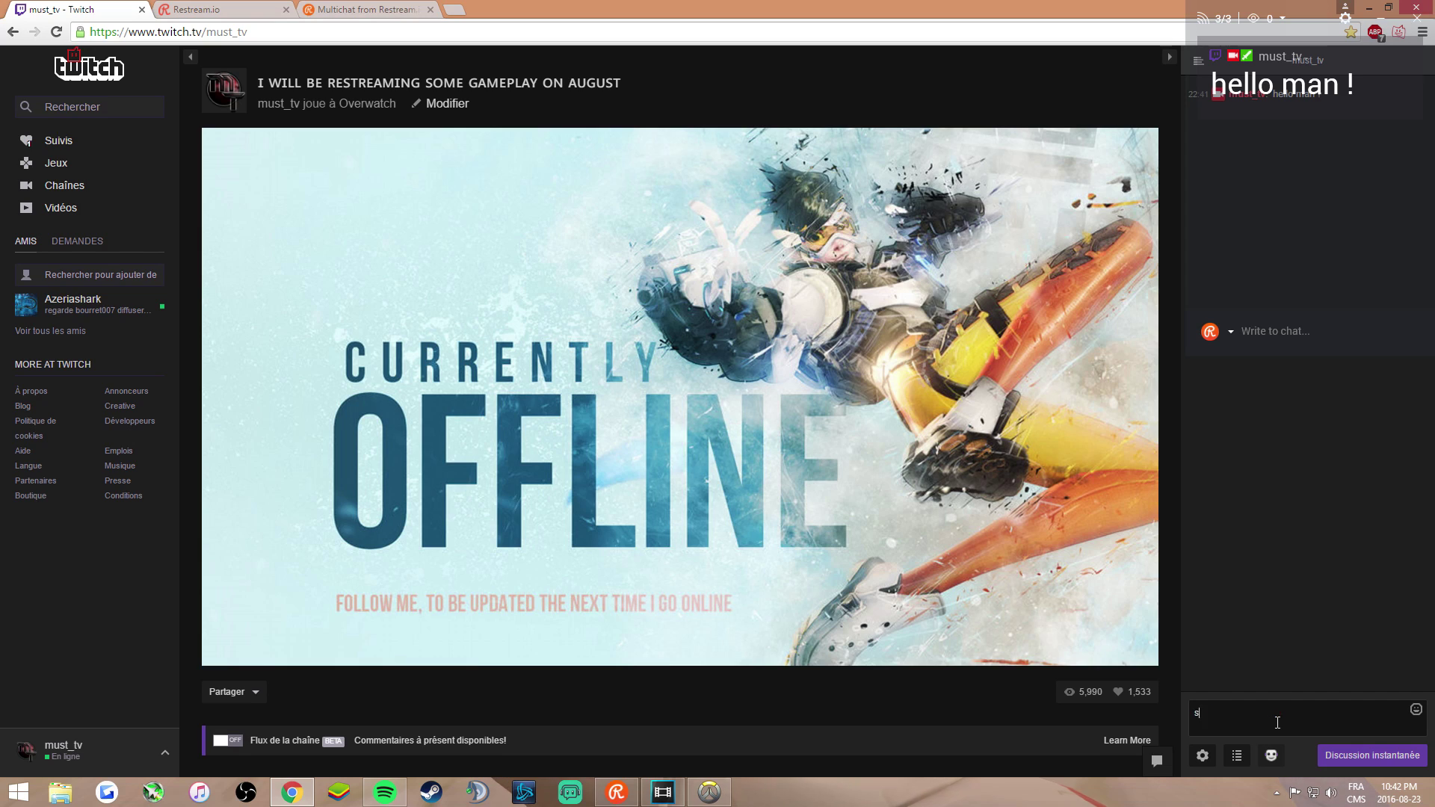
{"action": "key", "text": "Return"}
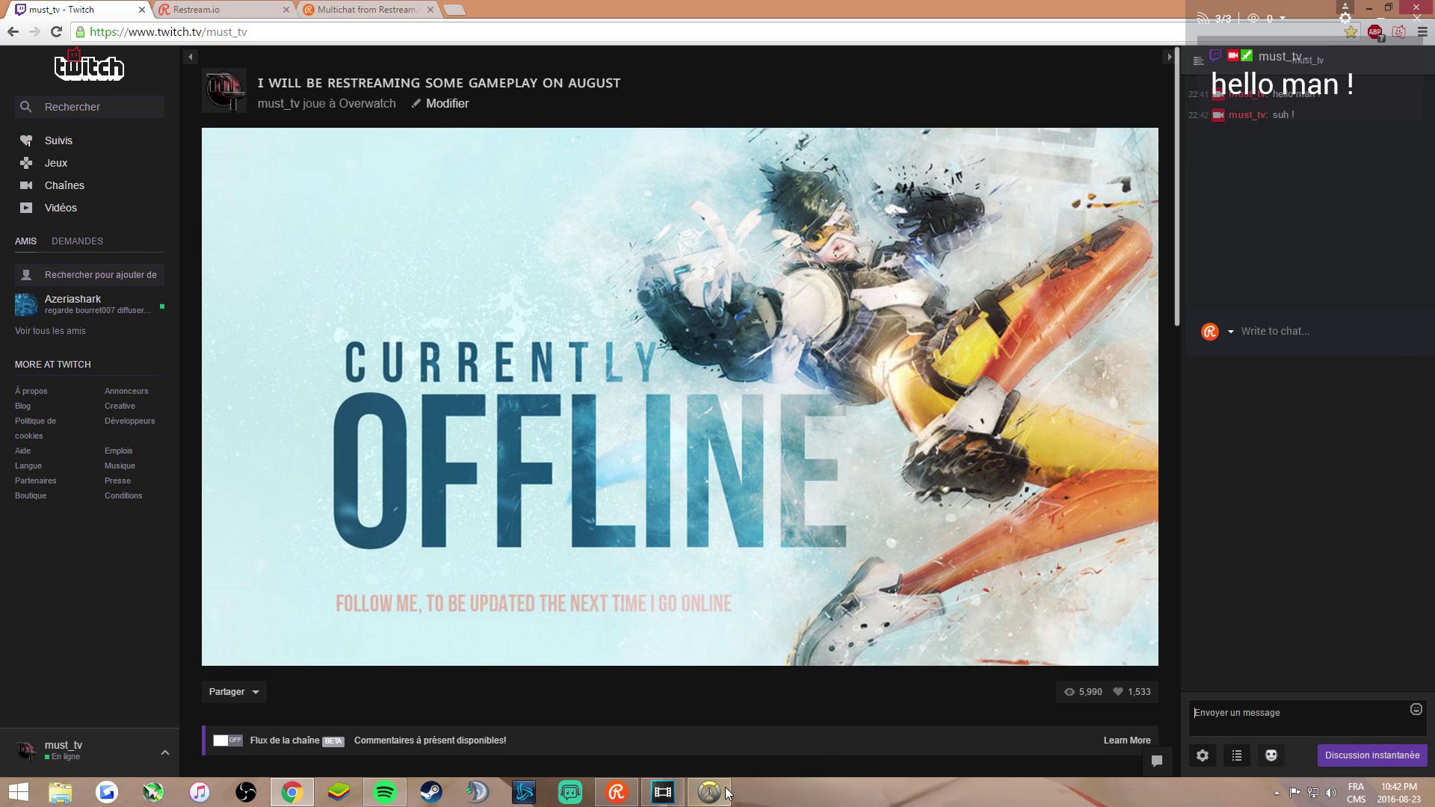
{"action": "left_click", "coordinate": [709, 791]}
{"action": "left_click", "coordinate": [717, 404]}
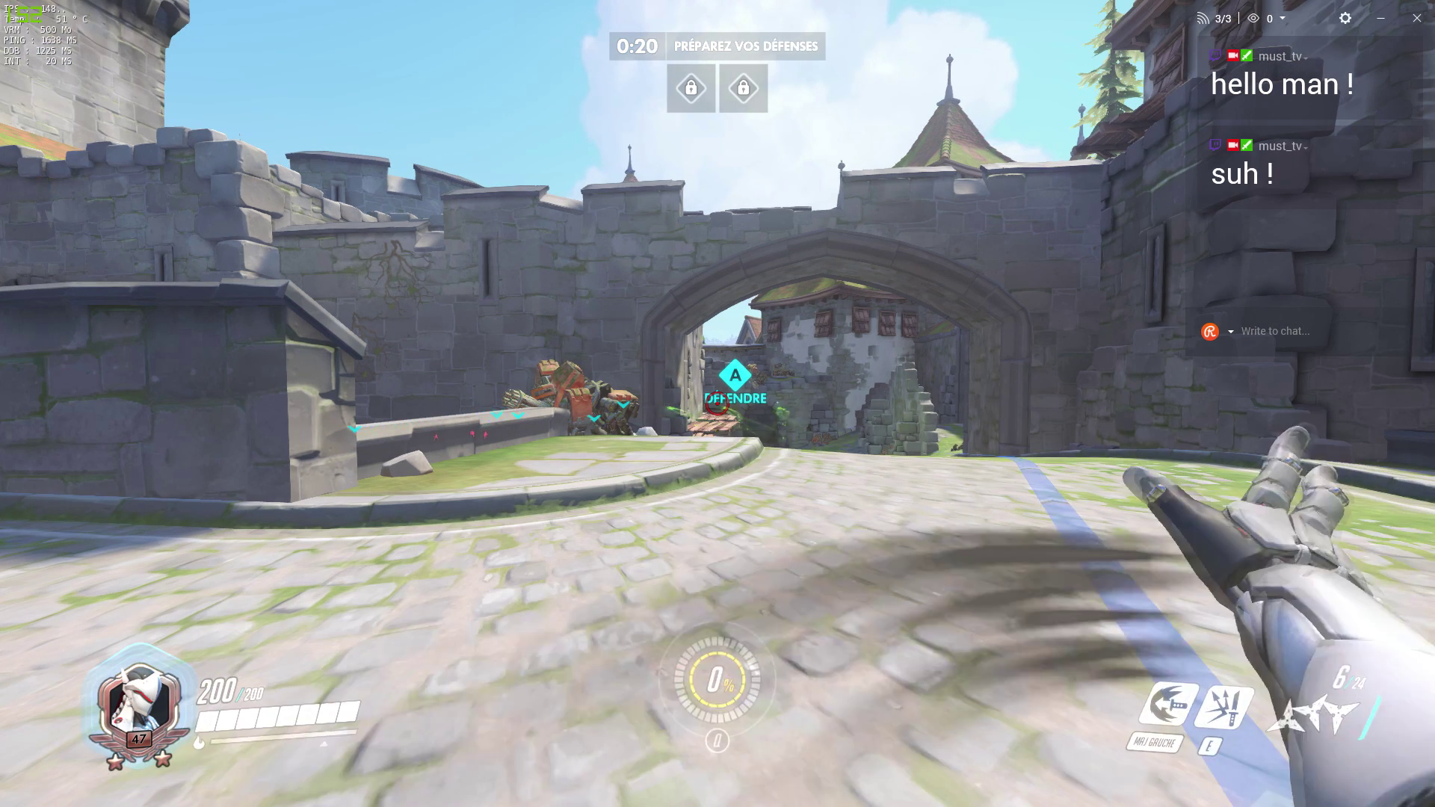
Pause and resume Overwatch while the defence setup countdown runs down to 0:16.
{"action": "key", "text": "Escape"}
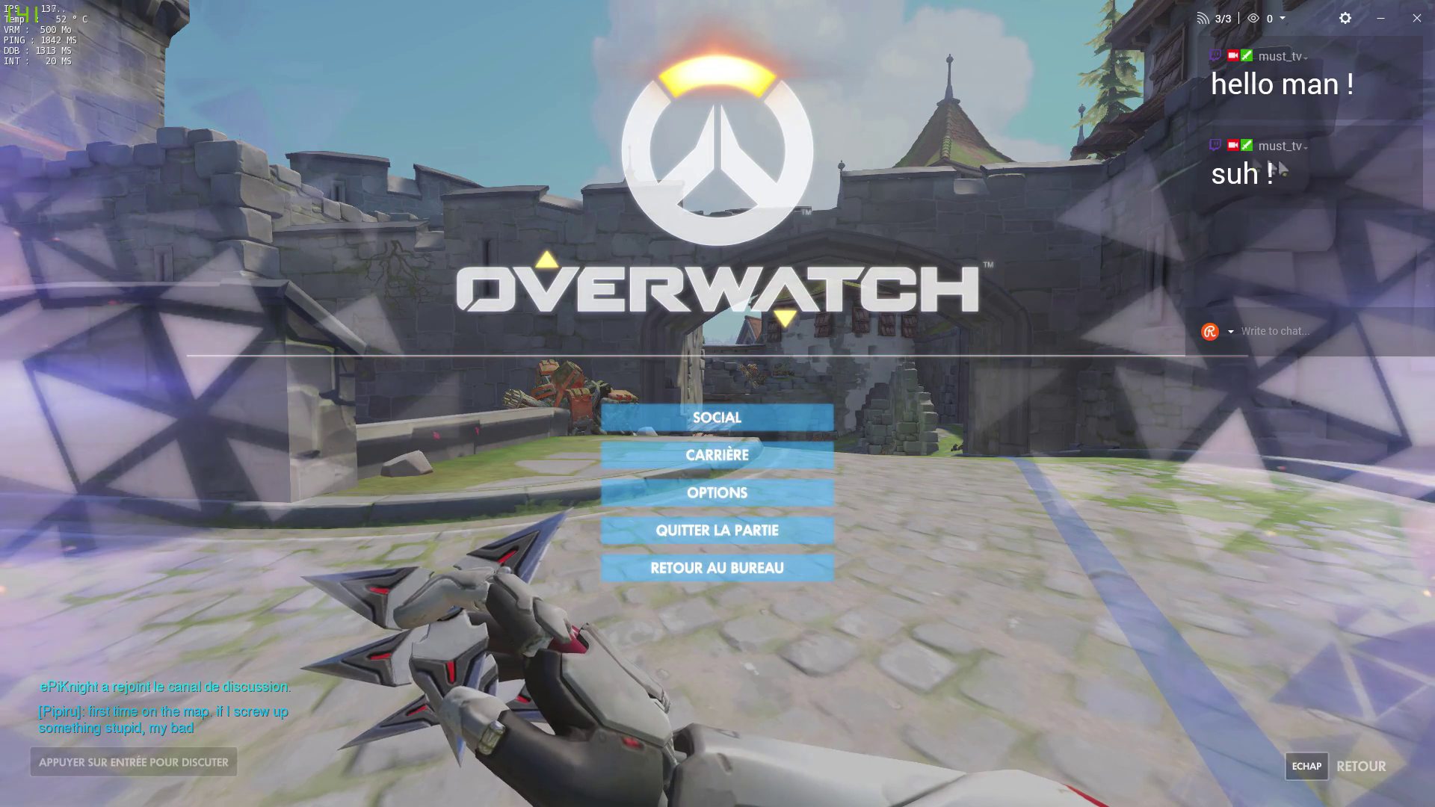
{"action": "key", "text": "Escape"}
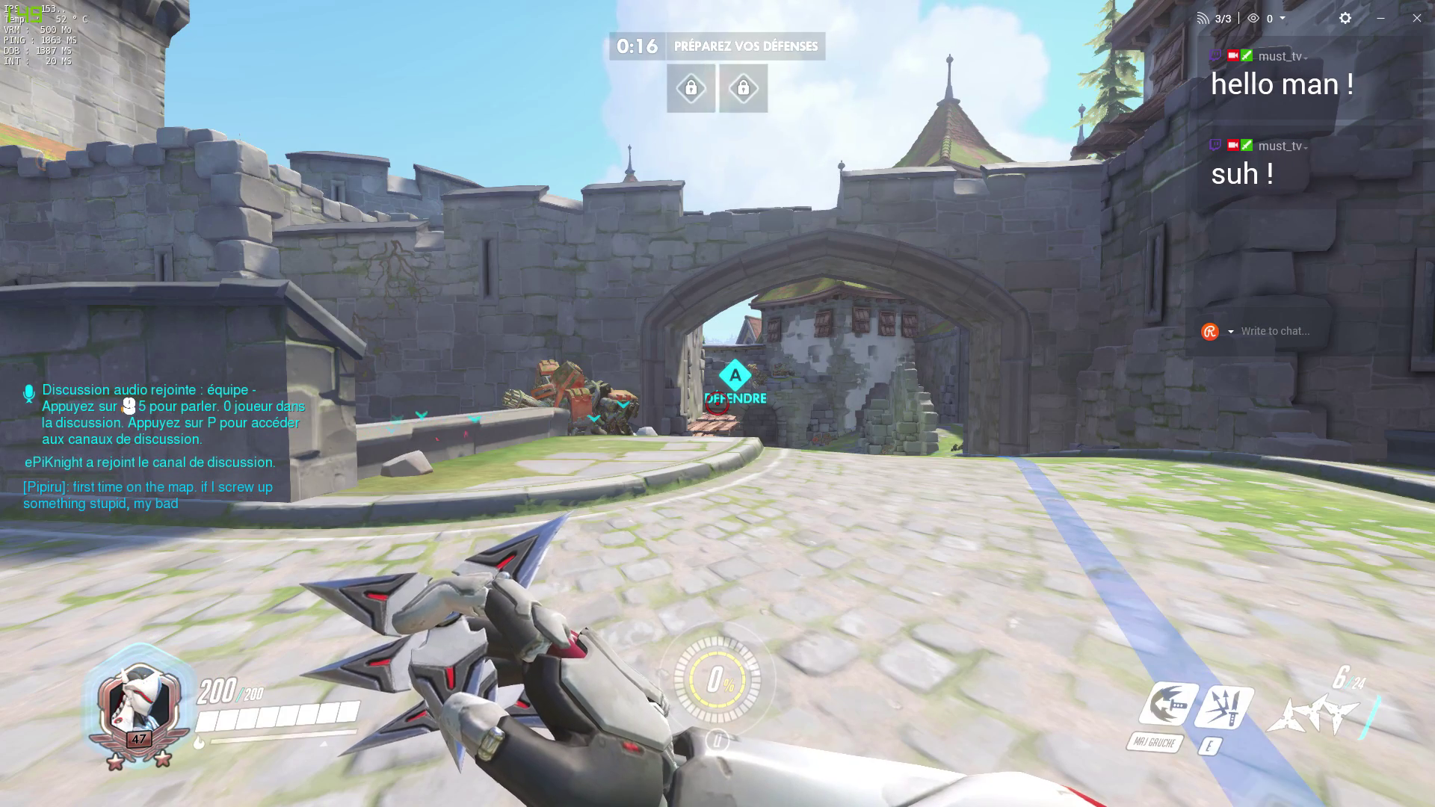